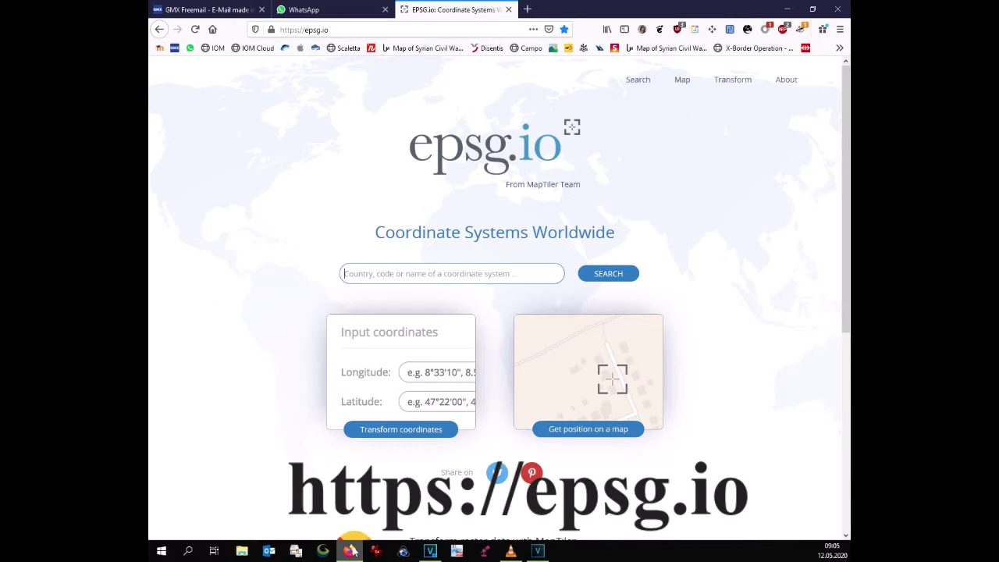
# Search epsg.io for 'Syria UTM' to list zones 37N (EPSG:32637) and 36N (EPSG:32636).
pyautogui.write('Syri')
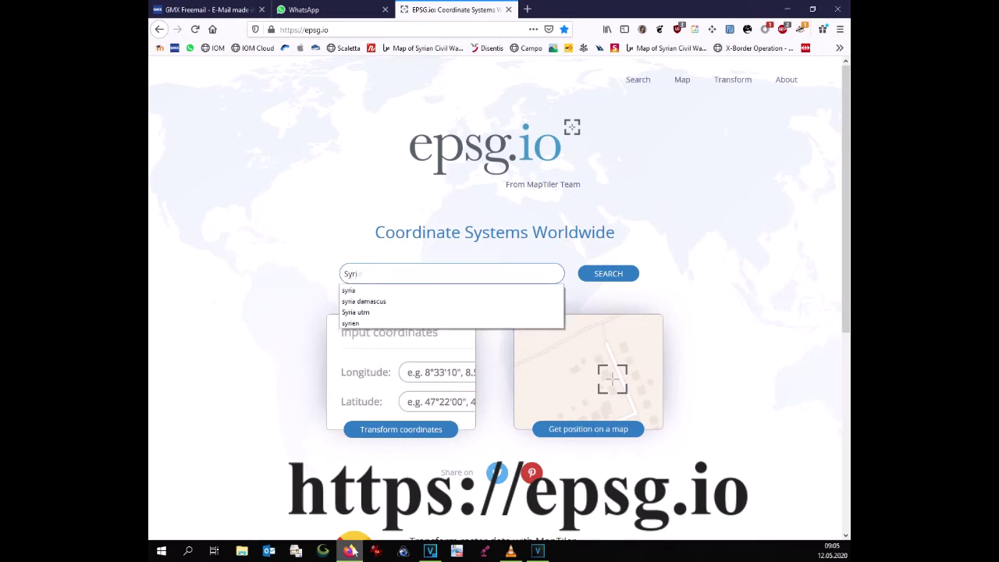
pyautogui.write('a UTM')
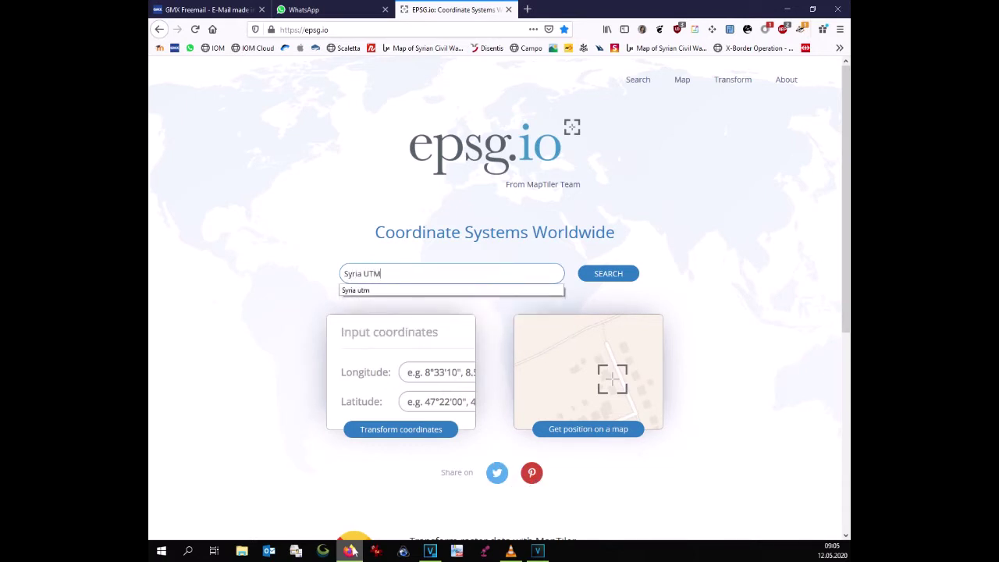
pyautogui.press('Return')
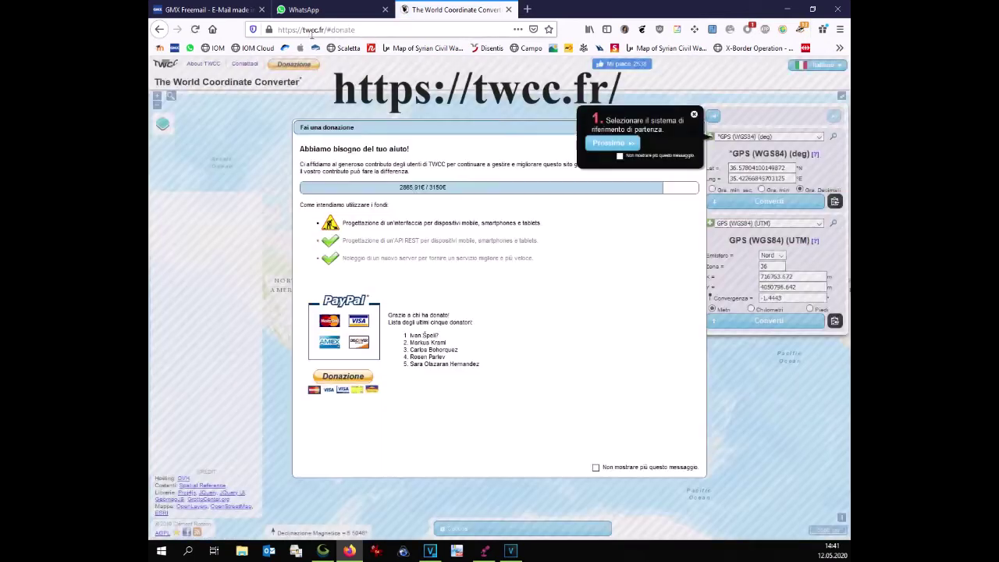
# Dismiss the tip and donation popups and set the converter output to GPS (WGS84) (UTM).
pyautogui.click(693, 114)
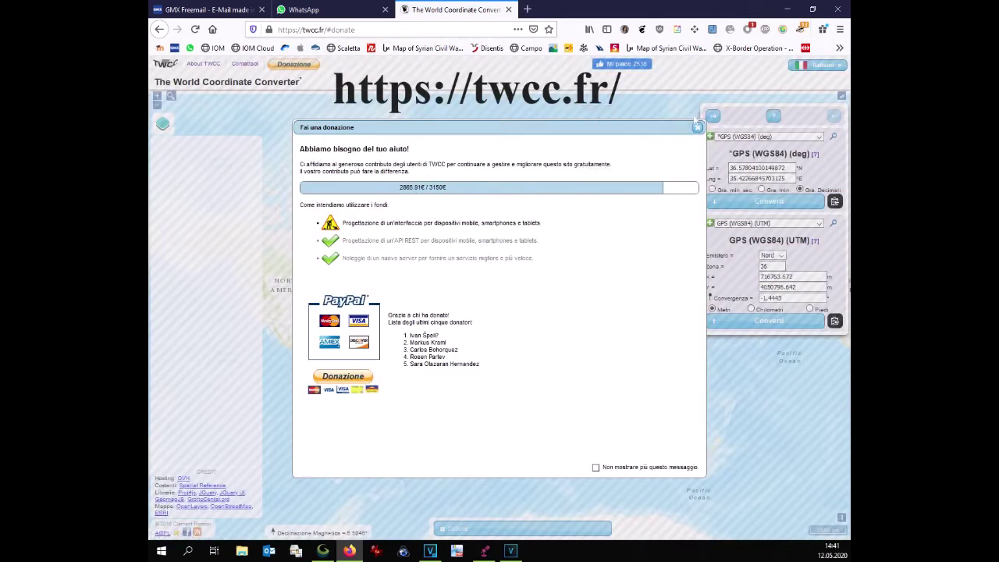
pyautogui.click(697, 127)
pyautogui.click(765, 223)
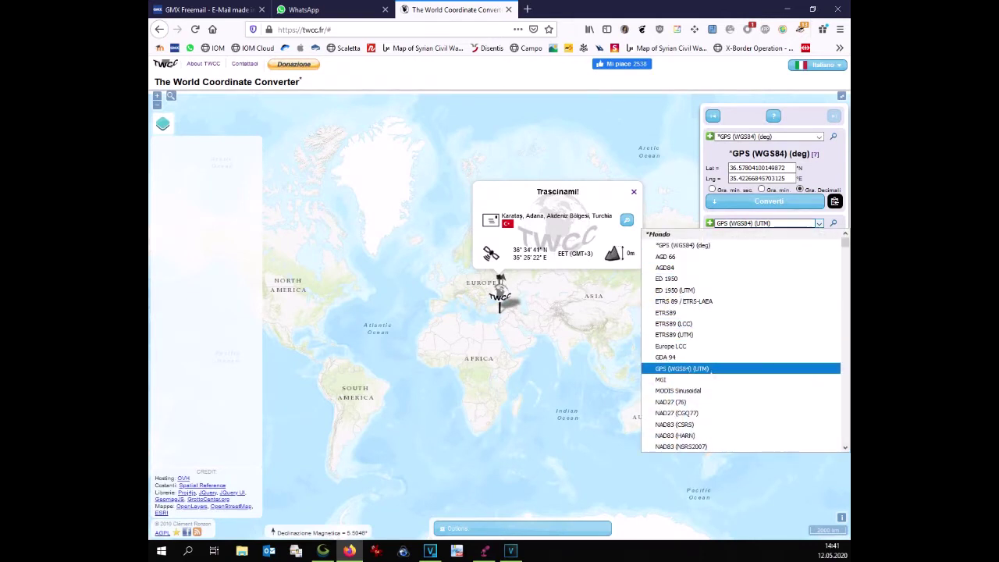
pyautogui.click(711, 370)
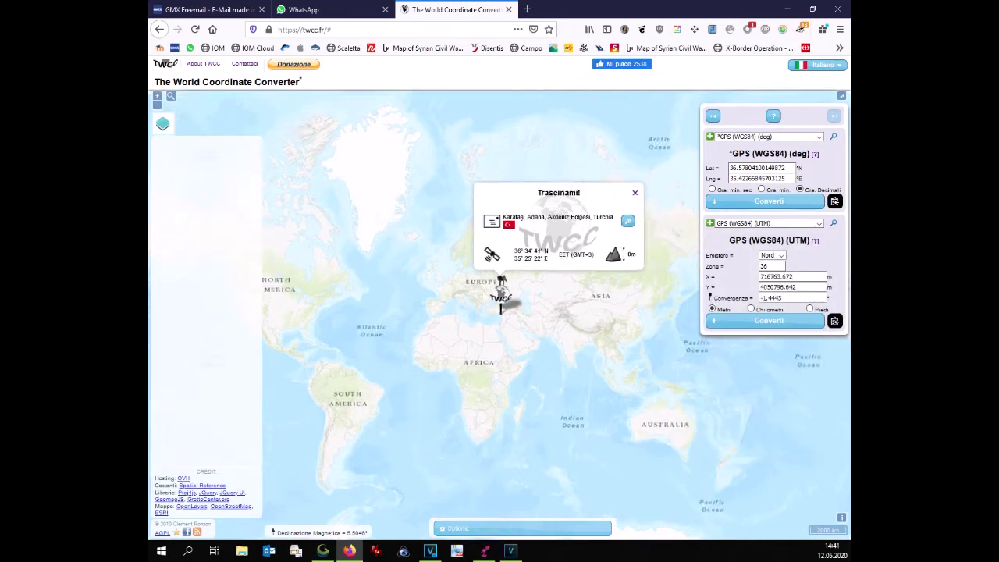
# Zoom and pan the map to Syria and place the marker at Aleppo.
pyautogui.scroll(1, 482, 295)
pyautogui.scroll(1, 483, 295)
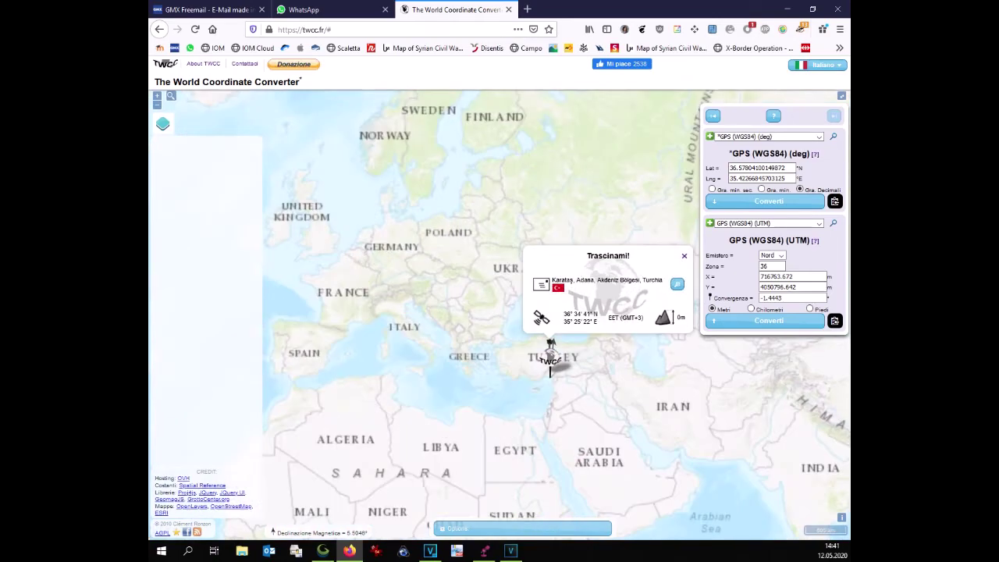
pyautogui.moveTo(550, 359); pyautogui.dragTo(595, 234)
pyautogui.scroll(2, 540, 357)
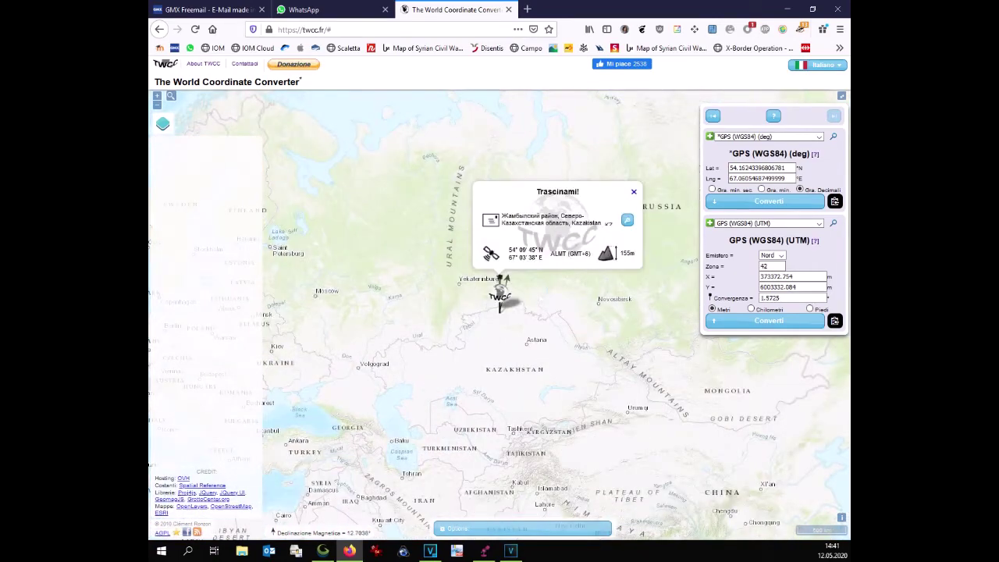
pyautogui.moveTo(546, 359); pyautogui.dragTo(408, 161)
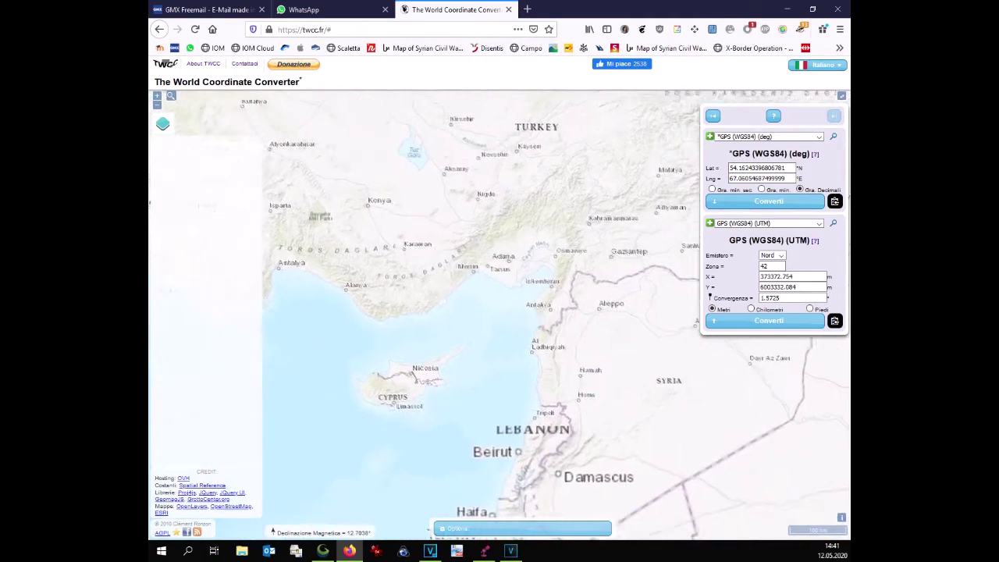
pyautogui.moveTo(468, 312); pyautogui.dragTo(358, 266)
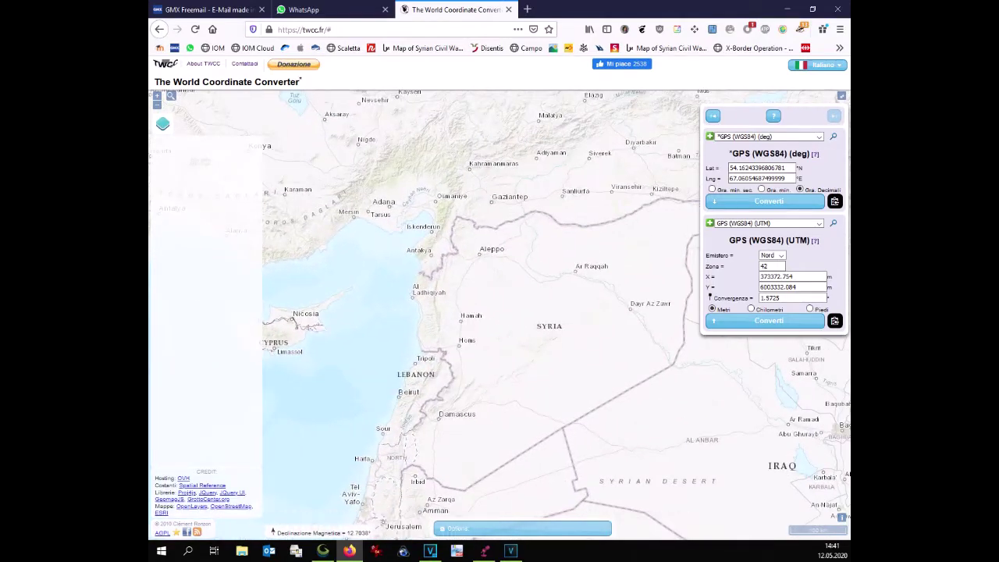
pyautogui.click(479, 253)
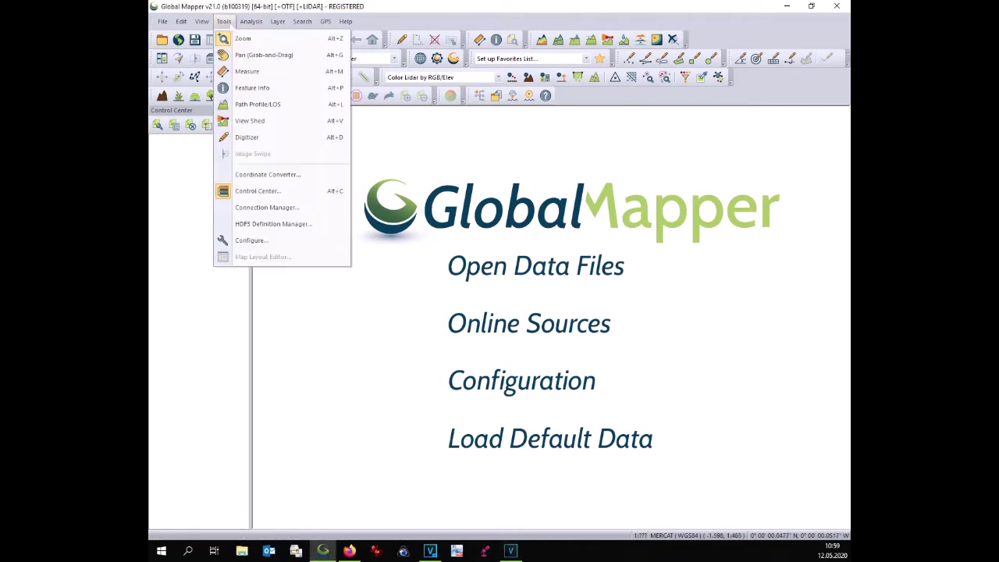
# Set and apply the Global Mapper projection: UTM, WGS84 datum, zone 37 (36°E–42°E North).
pyautogui.click(251, 239)
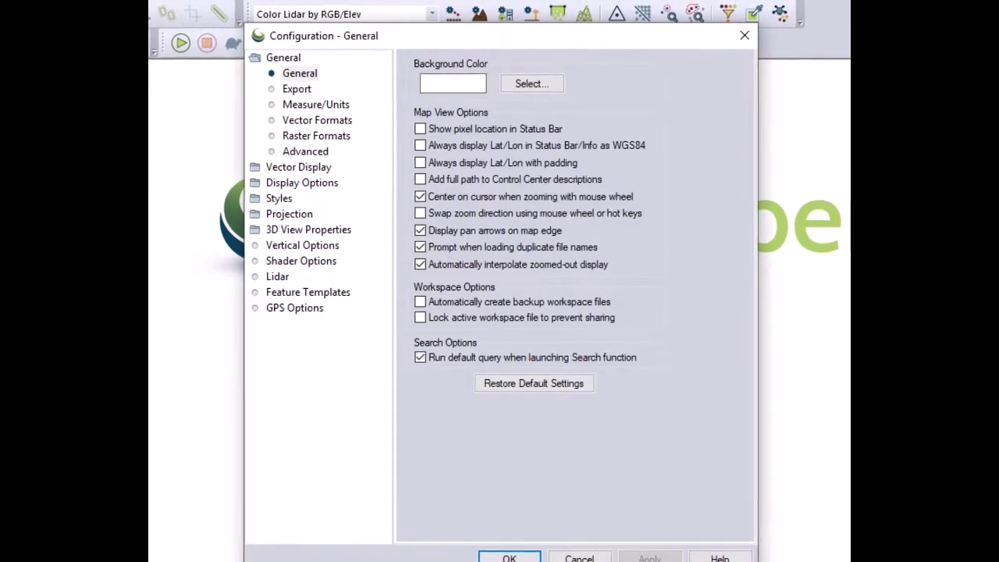
pyautogui.click(295, 213)
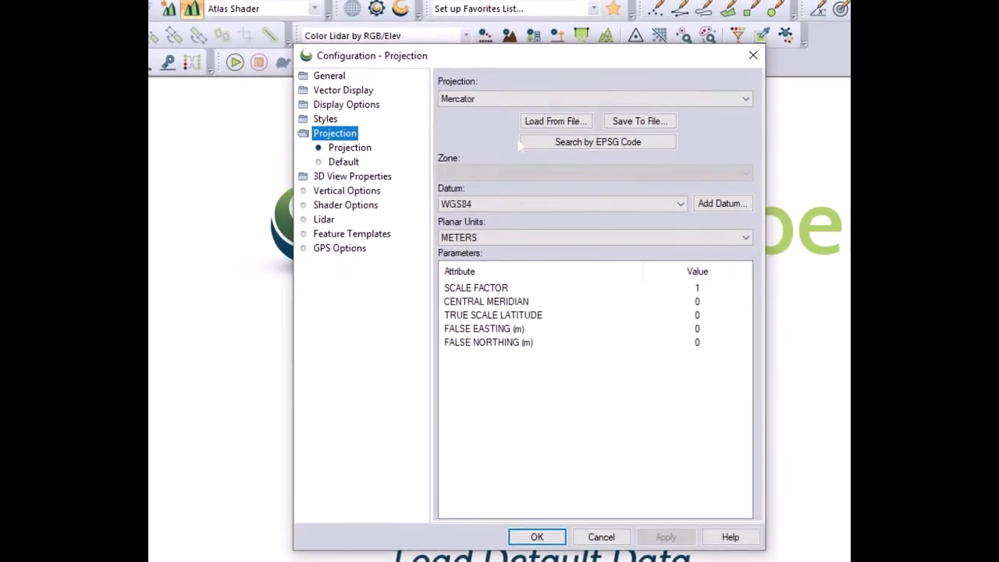
pyautogui.click(512, 109)
pyautogui.scroll(-4, 577, 258)
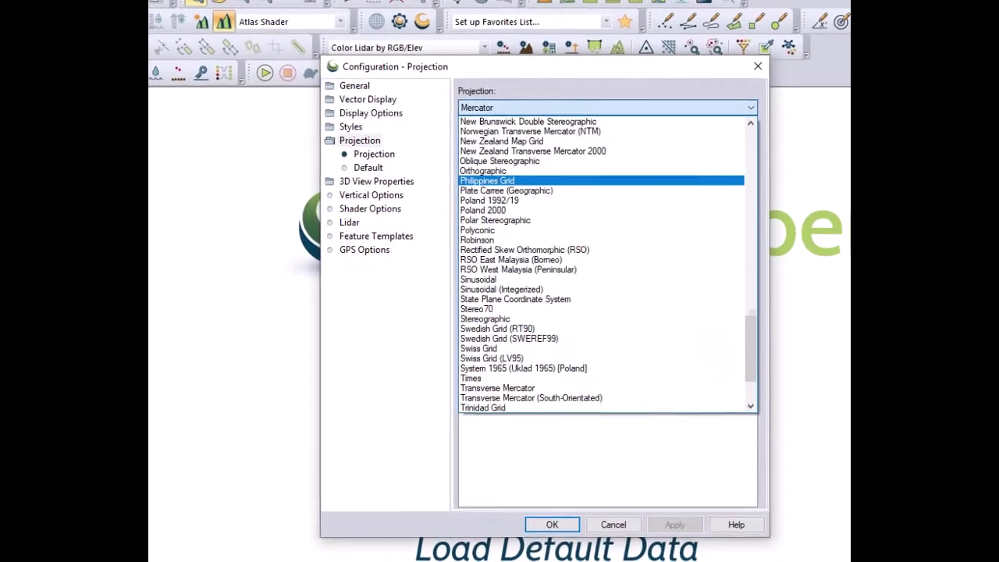
pyautogui.scroll(-2, 577, 257)
pyautogui.click(482, 386)
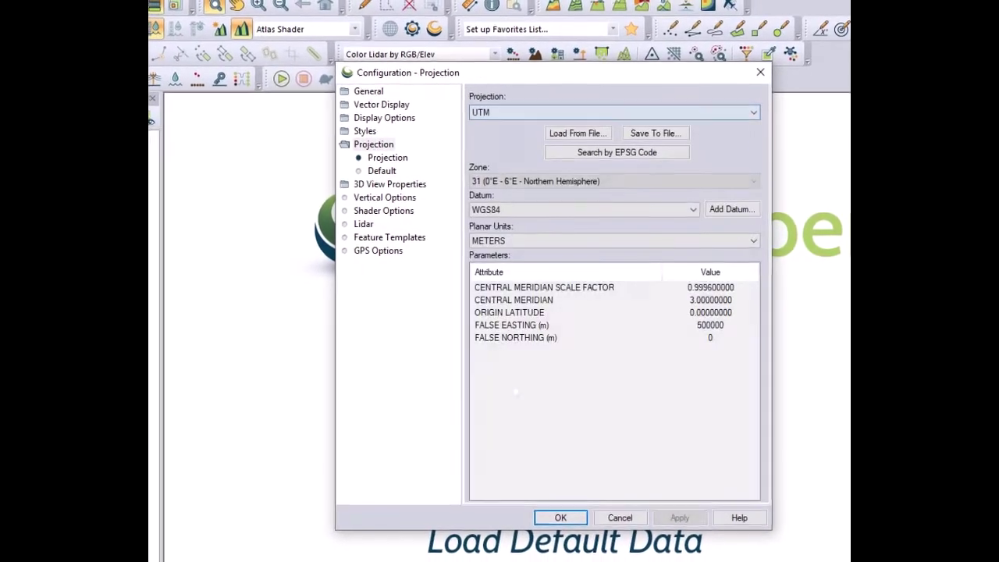
pyautogui.click(585, 209)
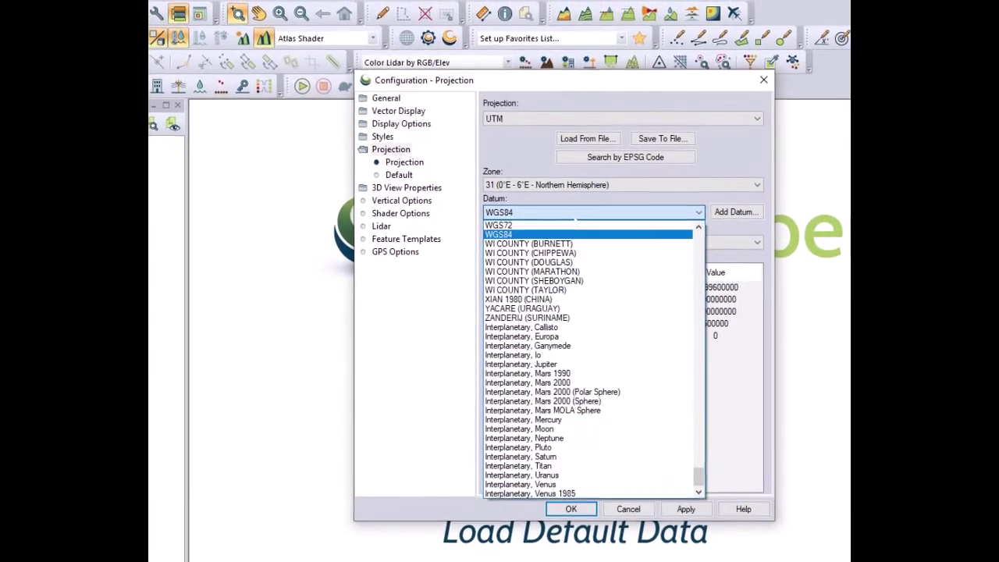
pyautogui.click(562, 221)
pyautogui.click(578, 186)
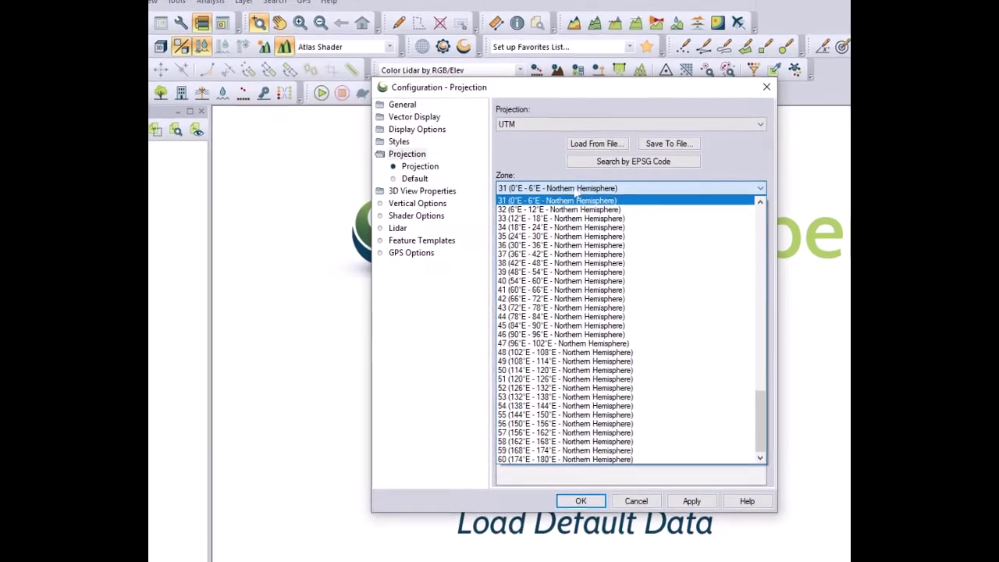
pyautogui.click(562, 255)
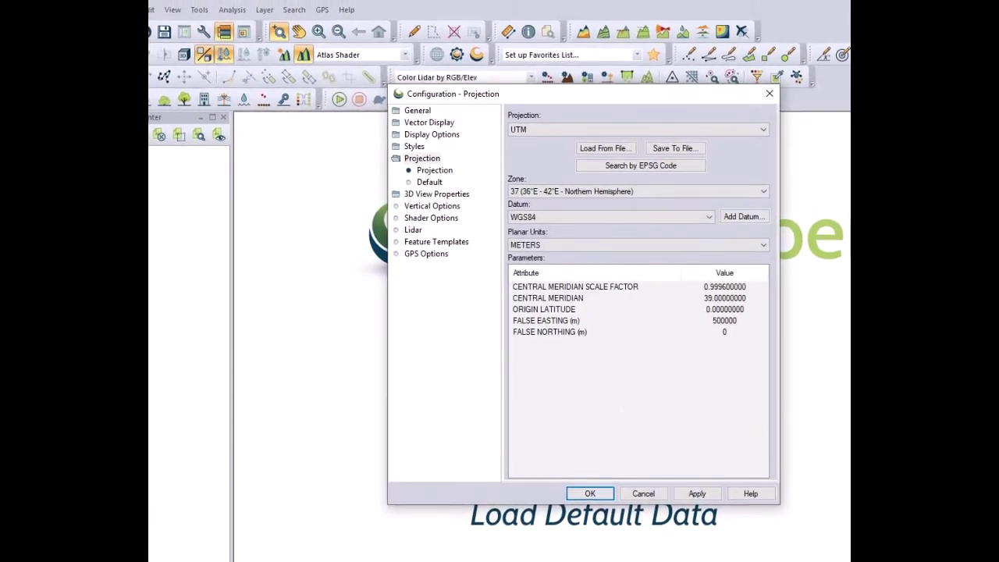
pyautogui.click(696, 492)
pyautogui.click(433, 183)
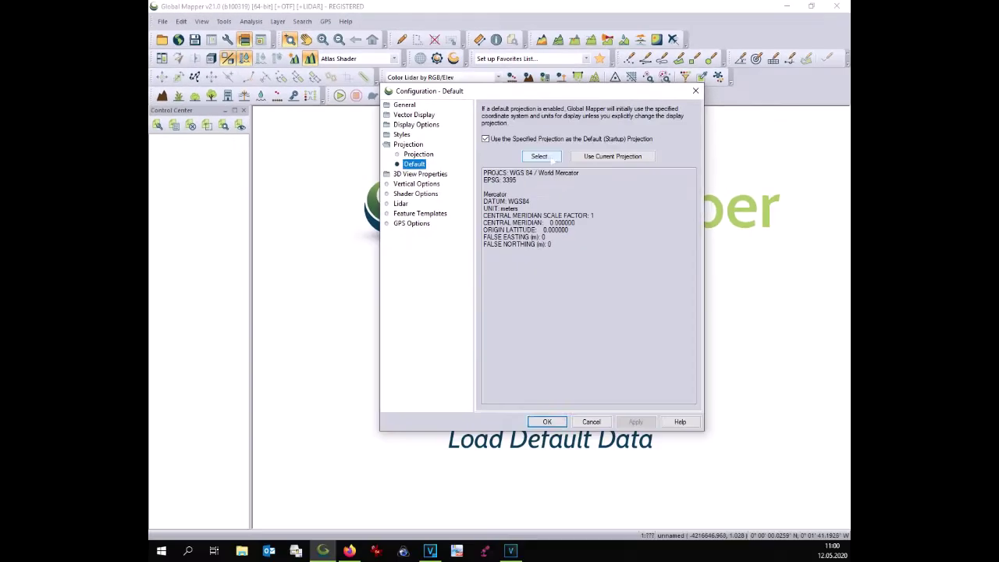
# Select UTM zone 37 (36°E–42°E North), WGS84 as the default startup projection and save the configuration.
pyautogui.click(593, 177)
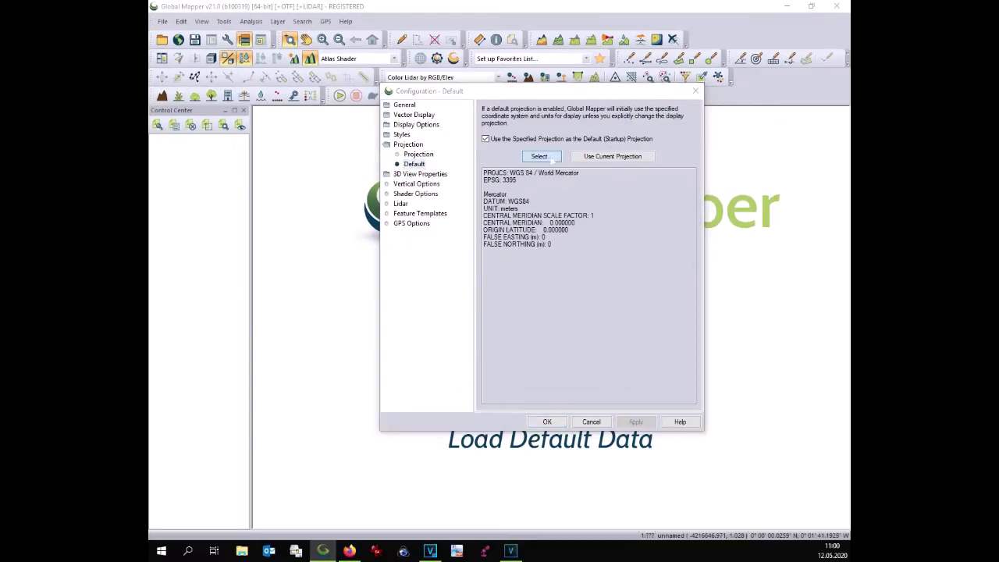
pyautogui.click(540, 184)
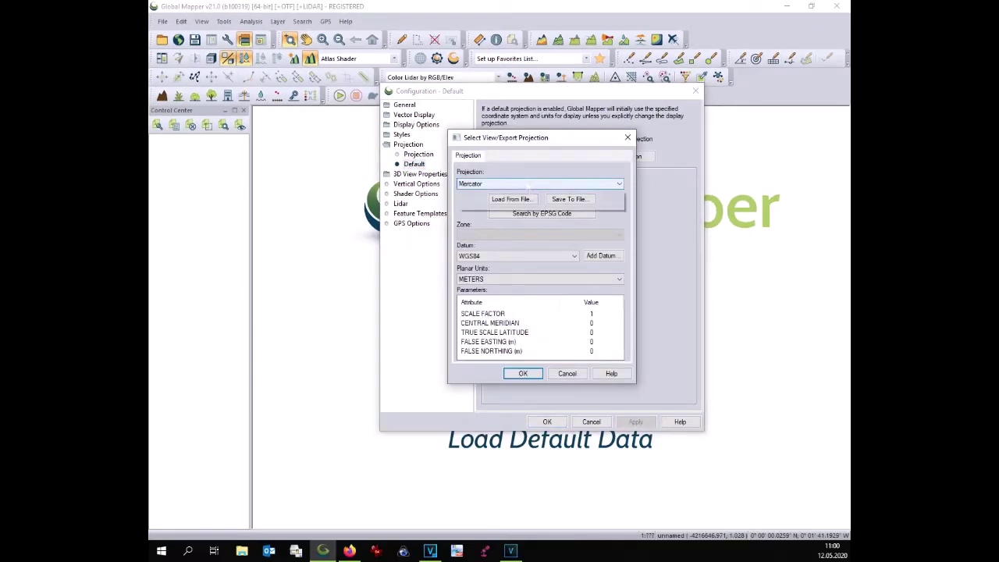
pyautogui.scroll(-3, 535, 296)
pyautogui.scroll(-4, 535, 297)
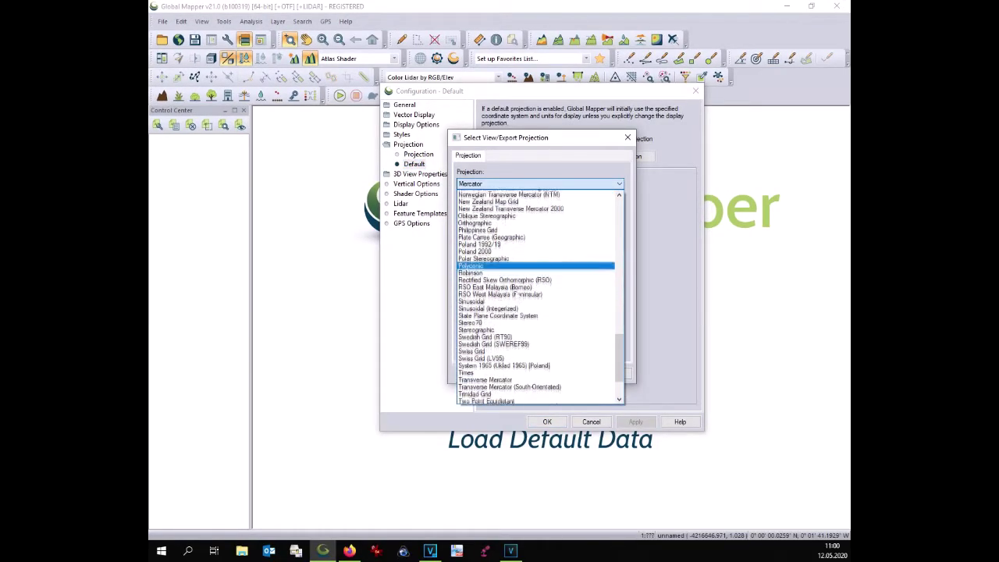
pyautogui.click(484, 385)
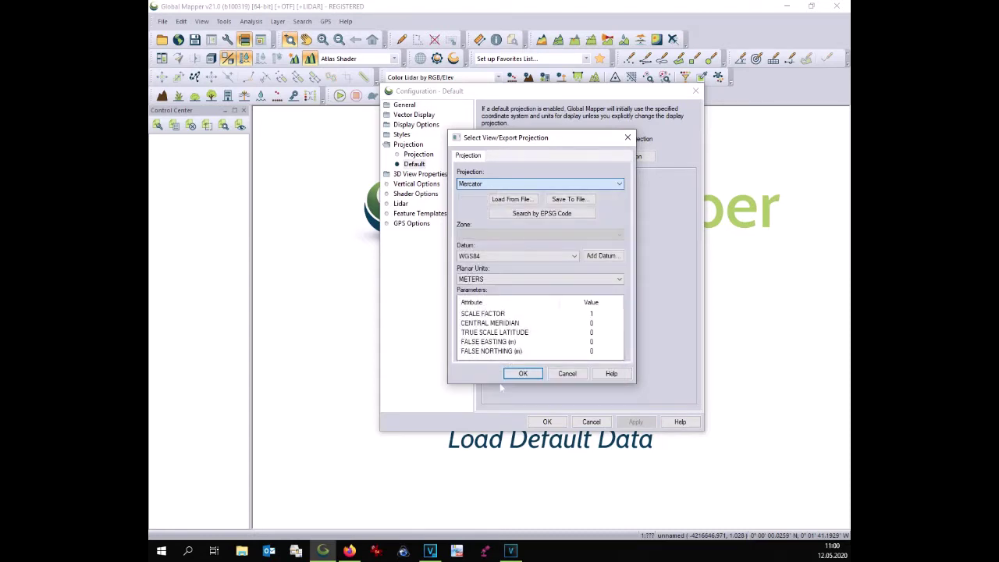
pyautogui.click(489, 234)
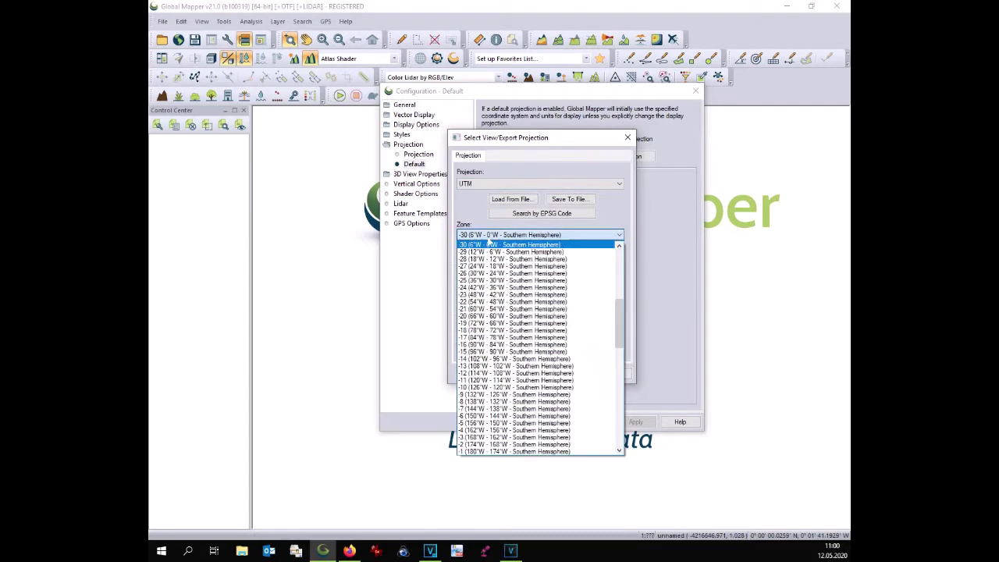
pyautogui.scroll(-8, 535, 343)
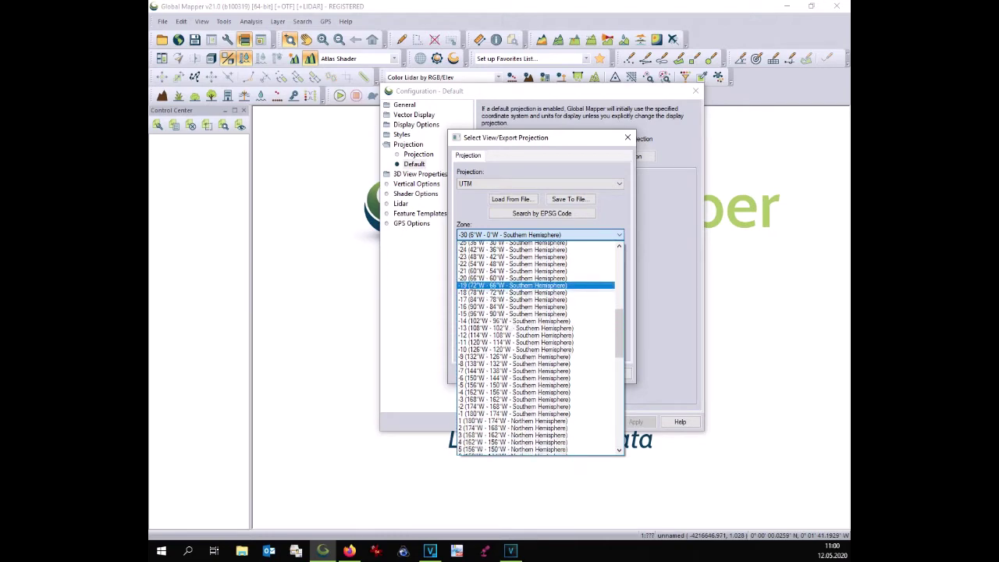
pyautogui.scroll(-7, 540, 347)
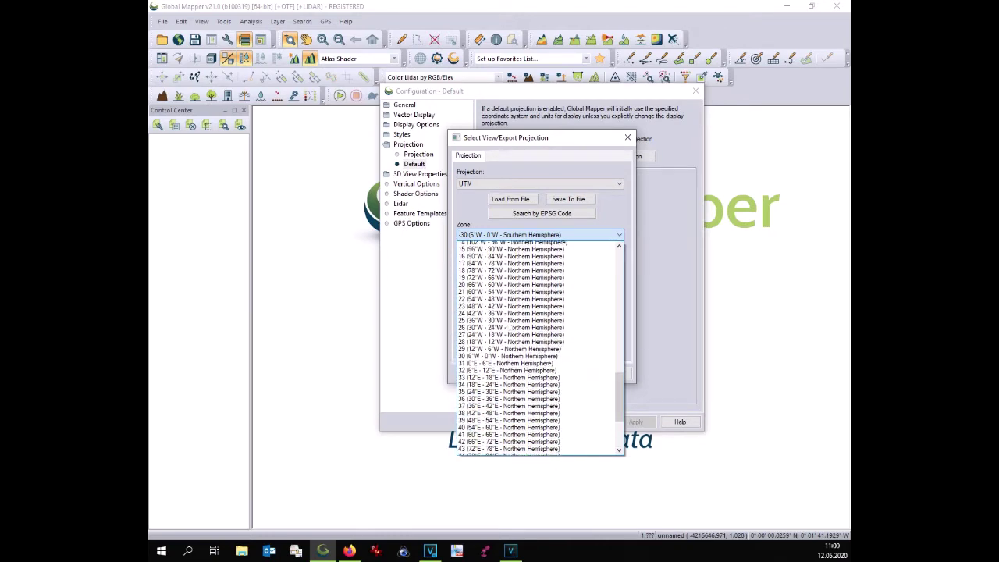
pyautogui.click(519, 394)
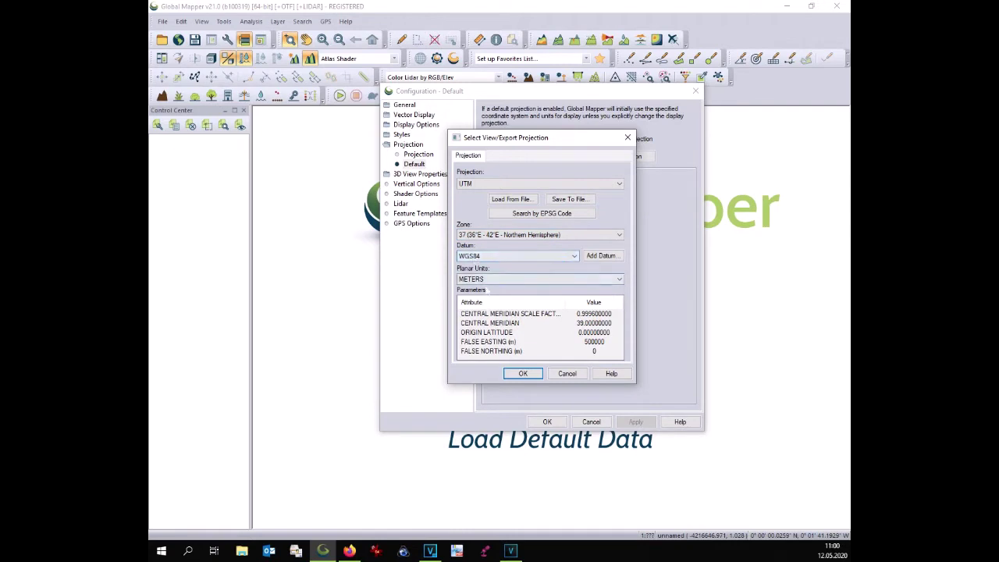
pyautogui.click(523, 374)
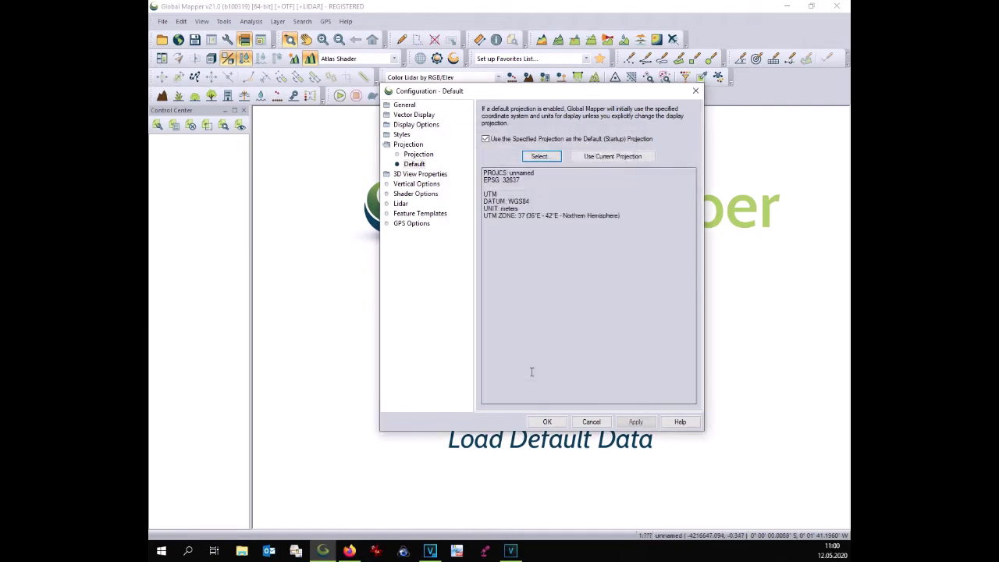
pyautogui.click(635, 421)
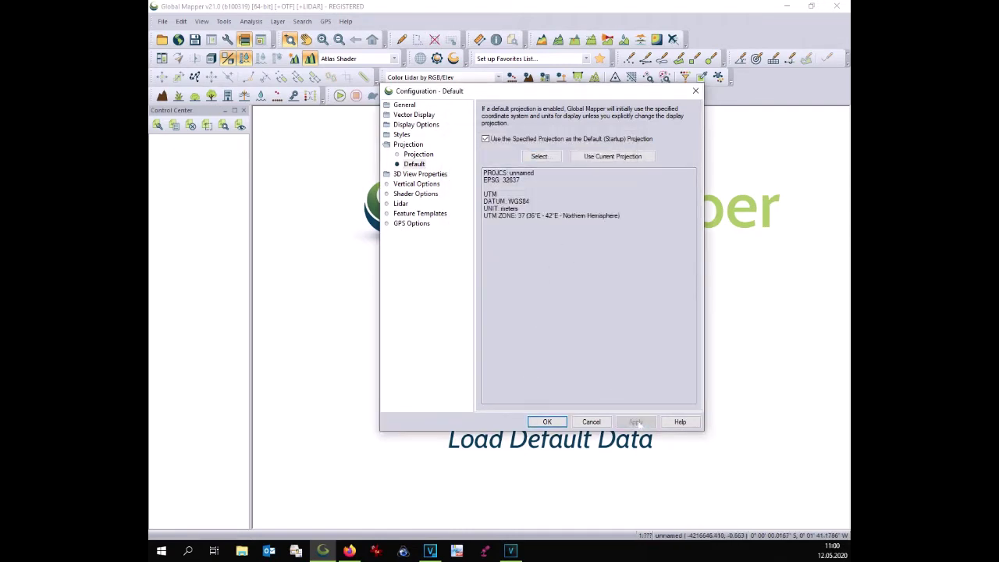
pyautogui.click(547, 422)
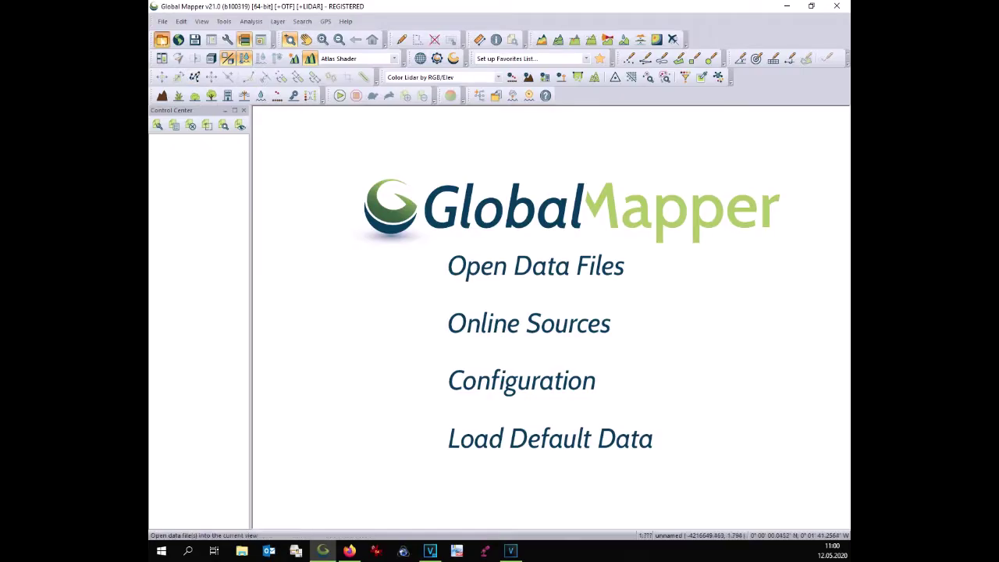
# Open the Area-WD.shp shapefile and zoom out to see the IDP area boundary.
pyautogui.click(162, 39)
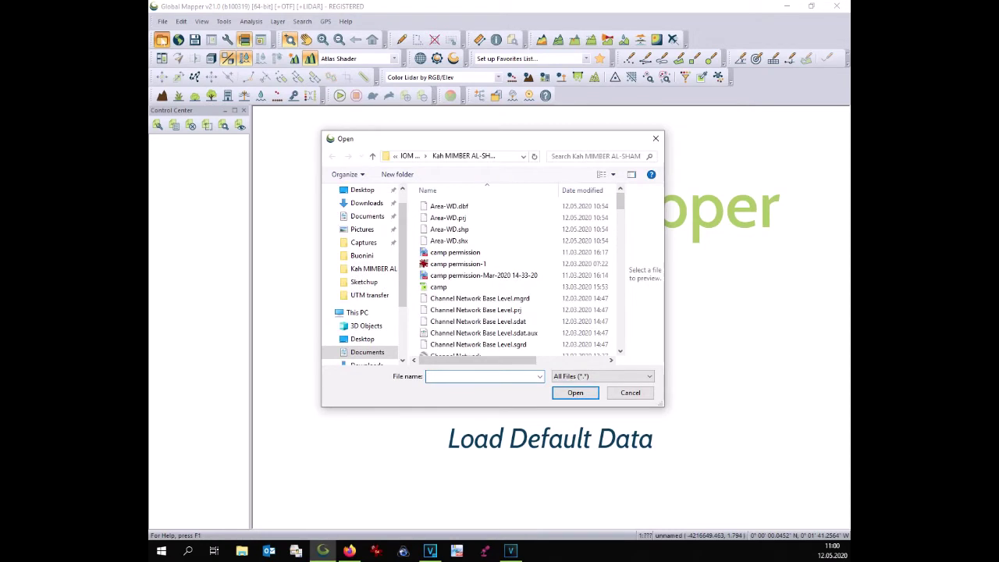
pyautogui.click(449, 228)
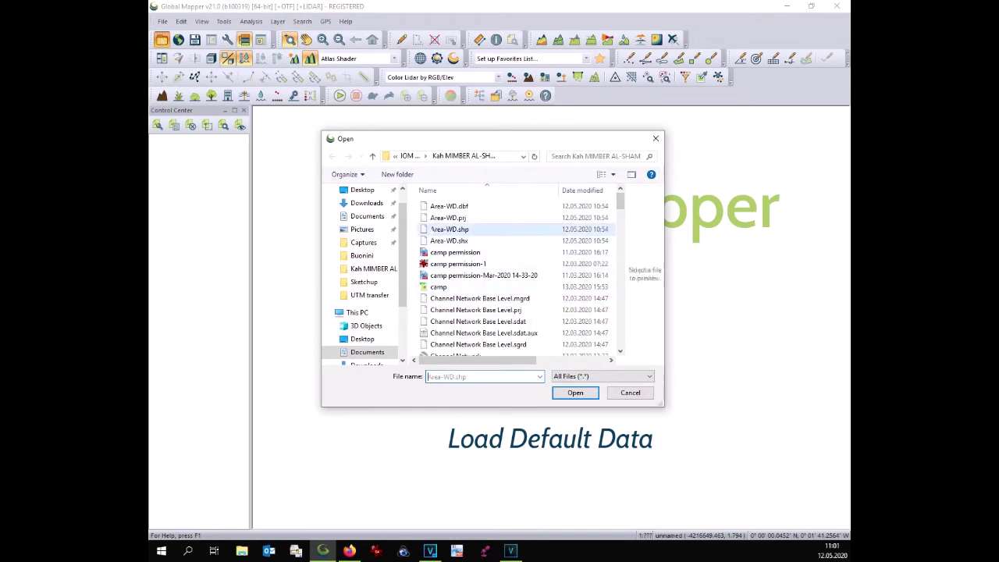
pyautogui.click(585, 393)
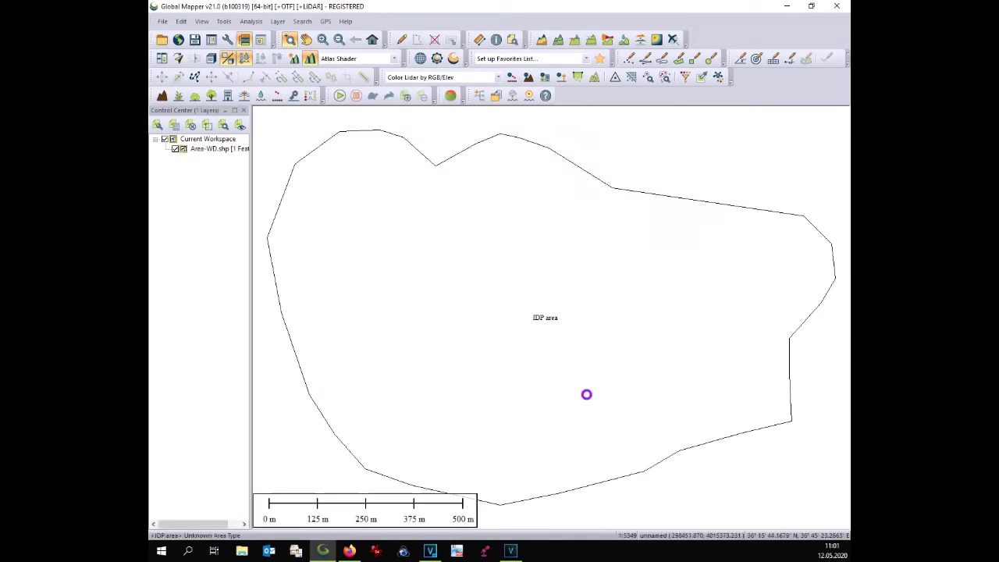
pyautogui.scroll(-1, 586, 394)
pyautogui.scroll(-1, 588, 396)
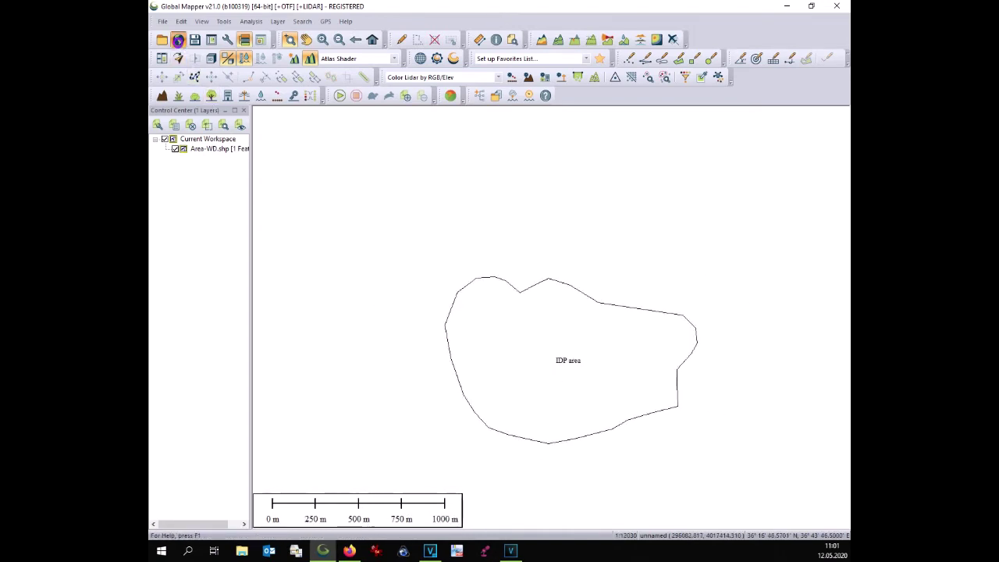
# Load World Imagery from online sources and place the Area-WD boundary above it.
pyautogui.click(177, 39)
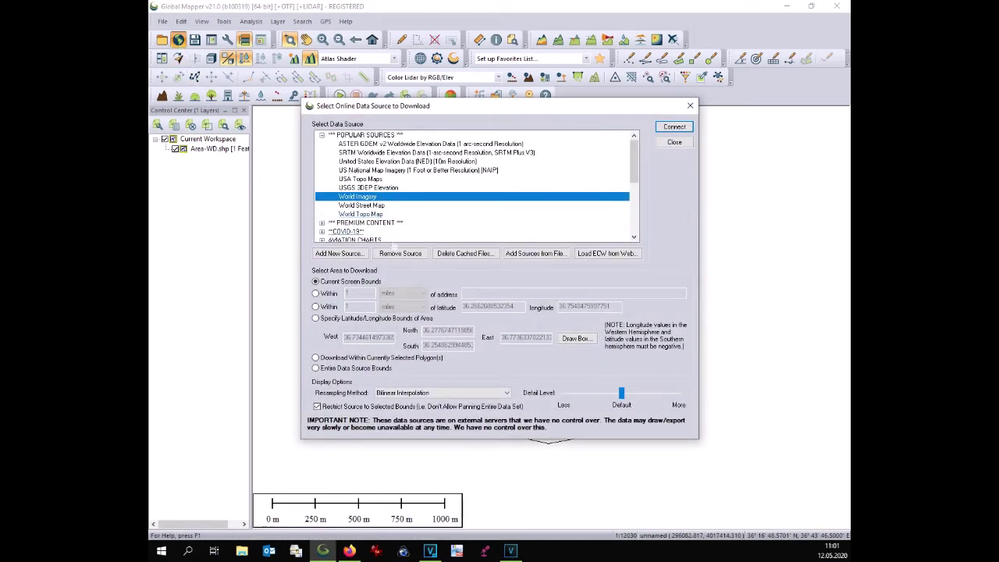
pyautogui.click(673, 127)
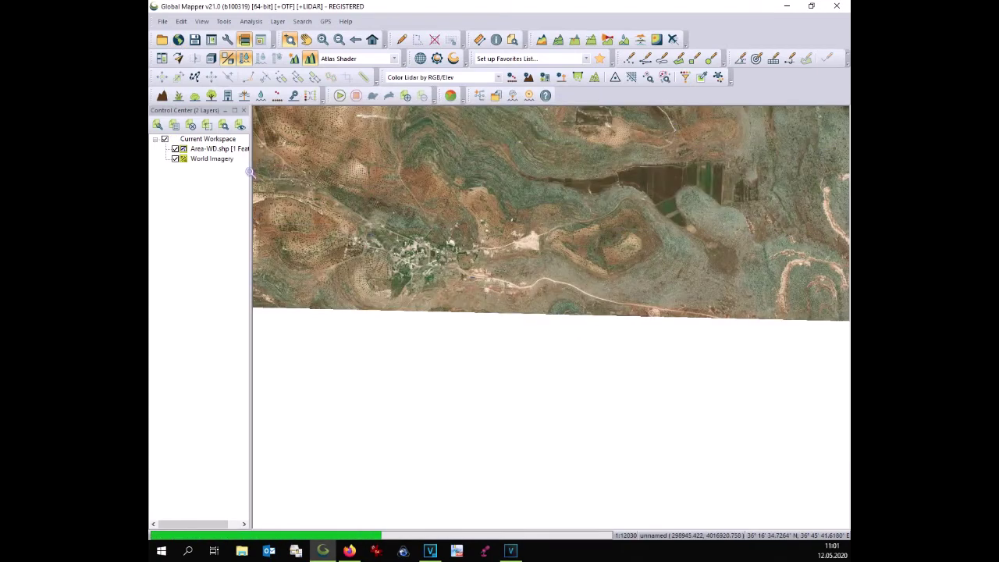
pyautogui.moveTo(216, 148); pyautogui.dragTo(221, 160)
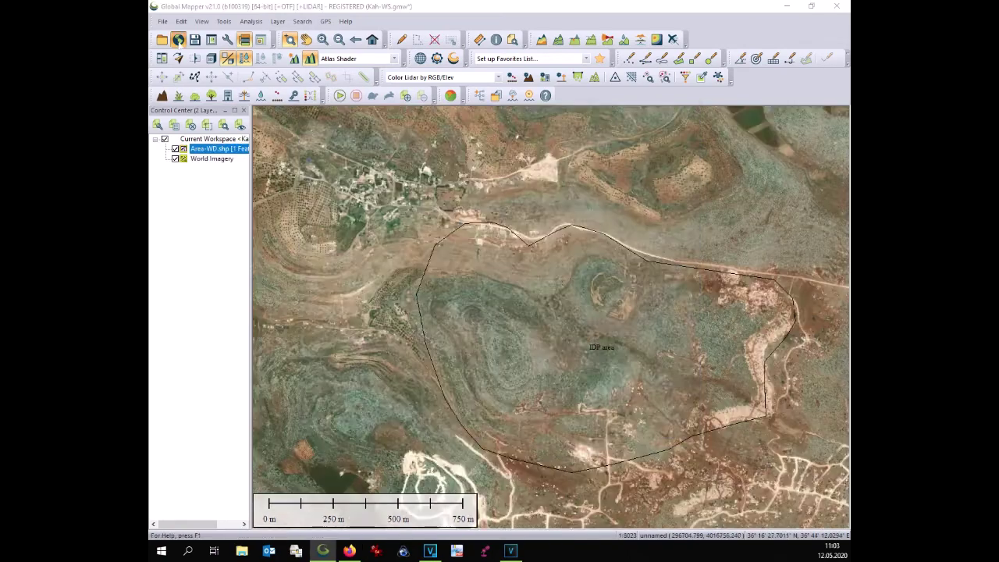
# Load SRTM Worldwide Elevation data and move it to the top of the layer list.
pyautogui.click(178, 40)
pyautogui.click(673, 128)
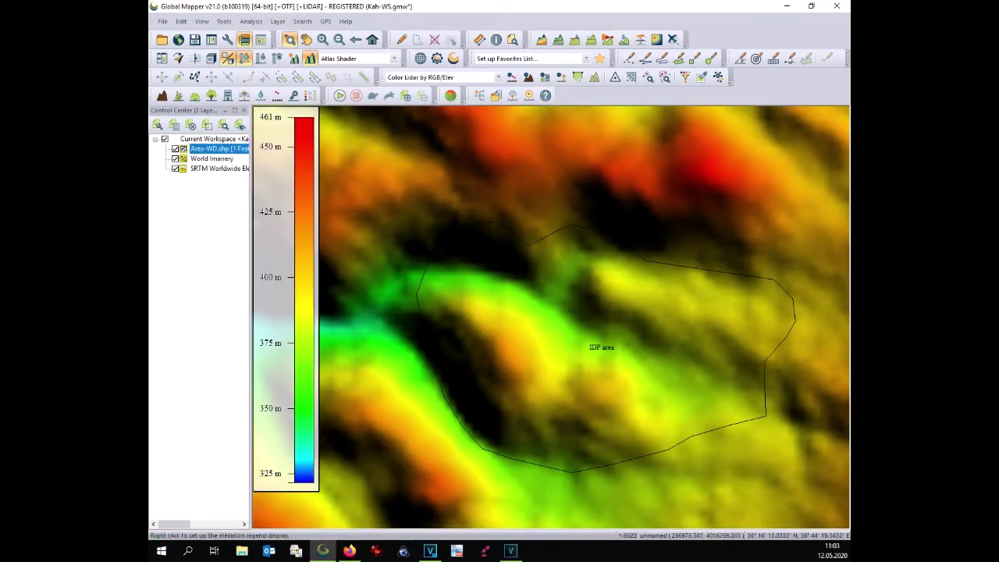
pyautogui.click(202, 148)
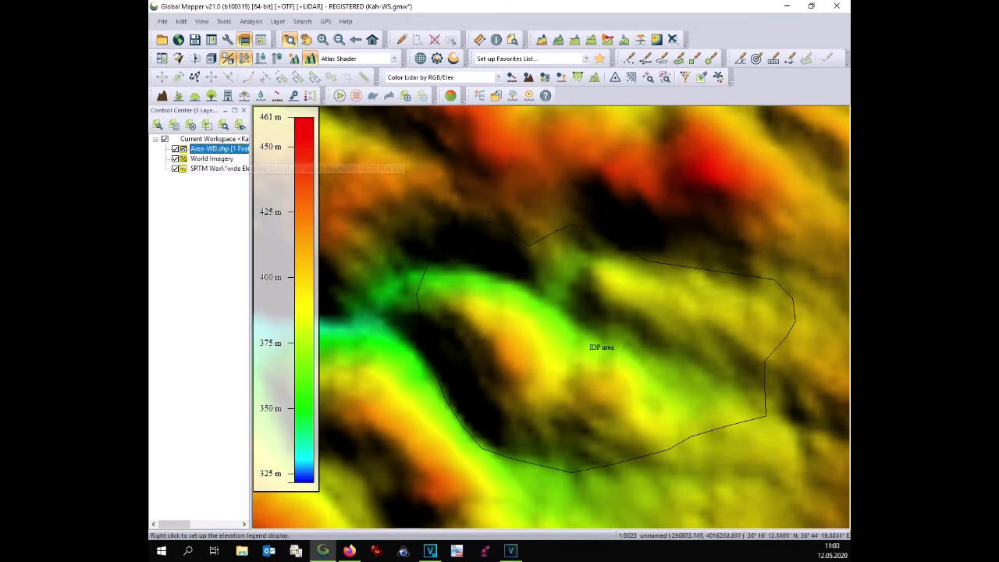
pyautogui.moveTo(210, 168); pyautogui.dragTo(211, 149)
pyautogui.click(251, 22)
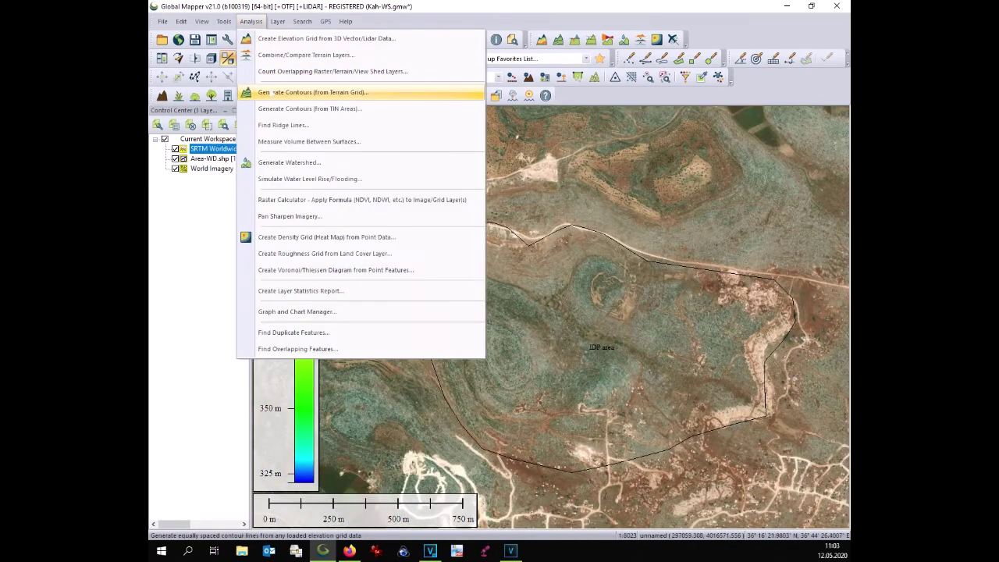
# Generate 5 m contours and split them into separate layers. Widen the layer list to show the full names.
pyautogui.click(296, 93)
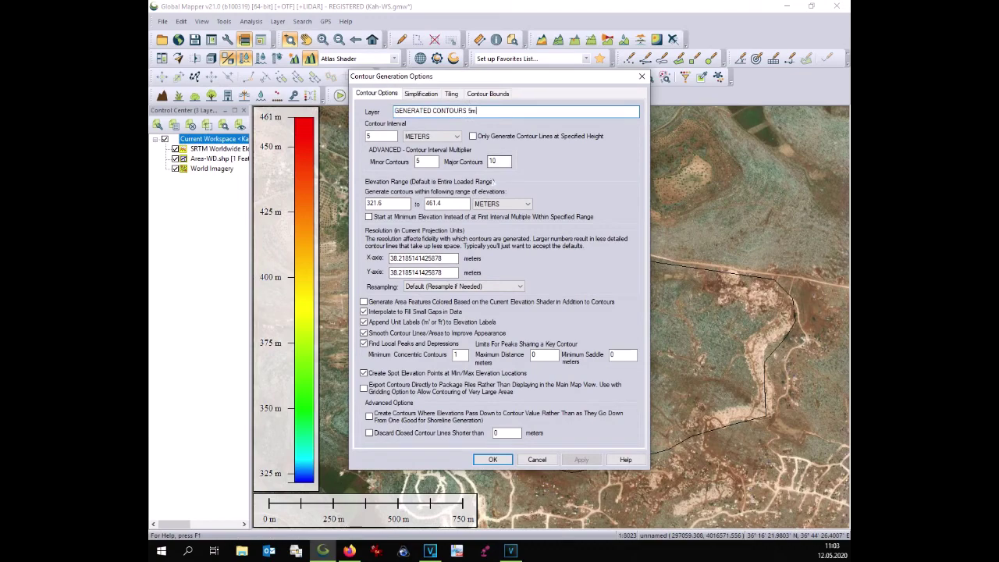
pyautogui.click(492, 458)
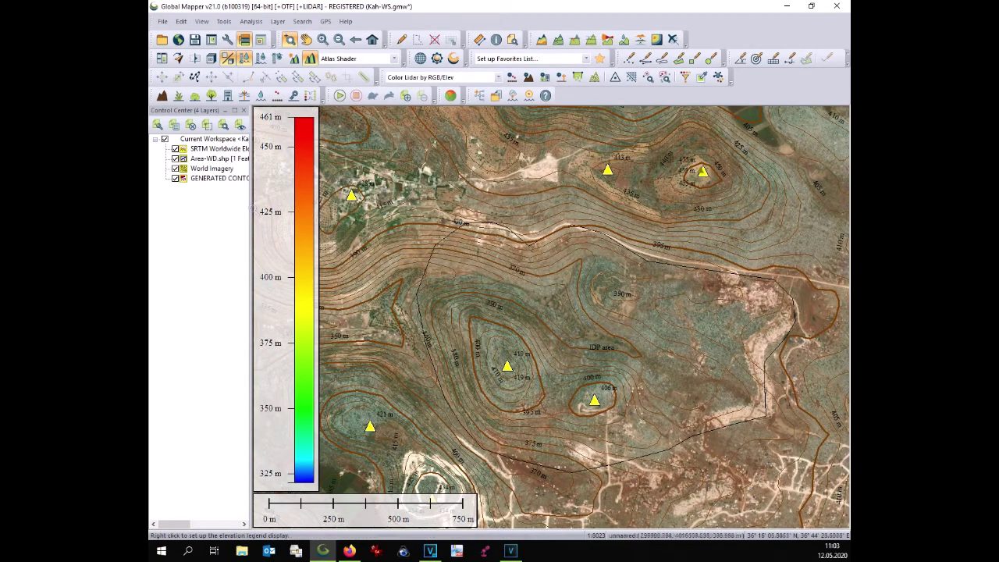
pyautogui.rightClick(184, 179)
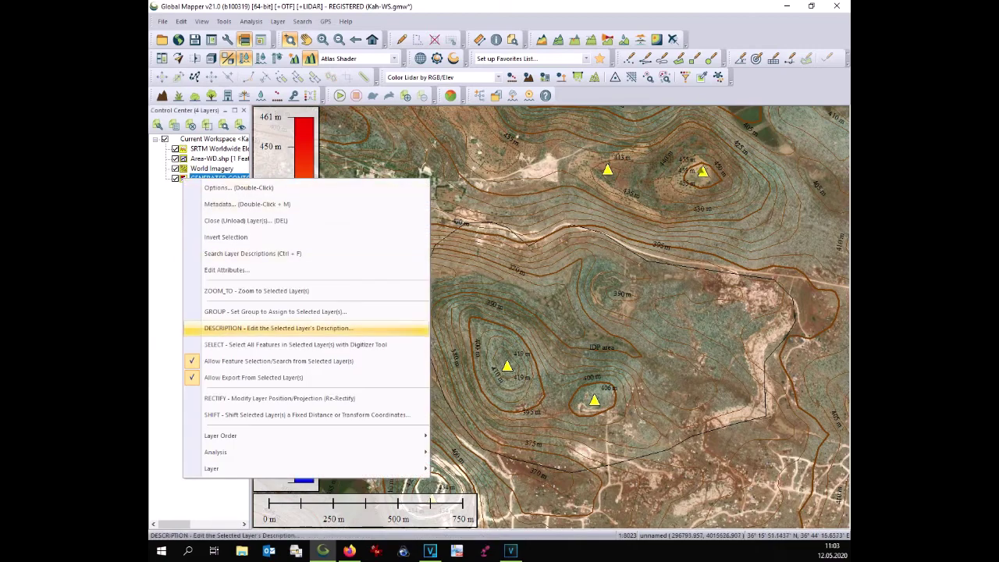
pyautogui.moveTo(234, 468)
pyautogui.click(449, 452)
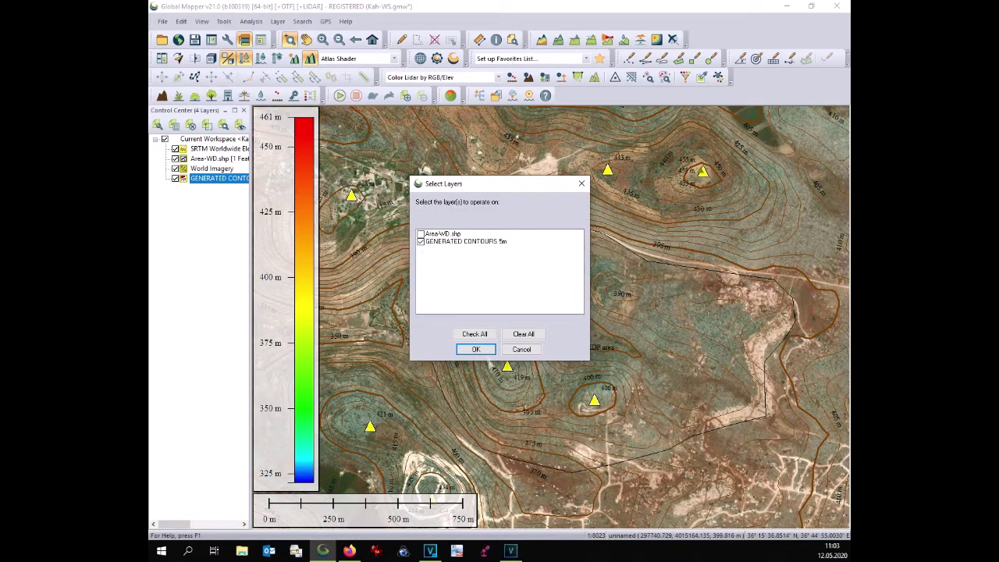
pyautogui.click(476, 349)
pyautogui.click(470, 314)
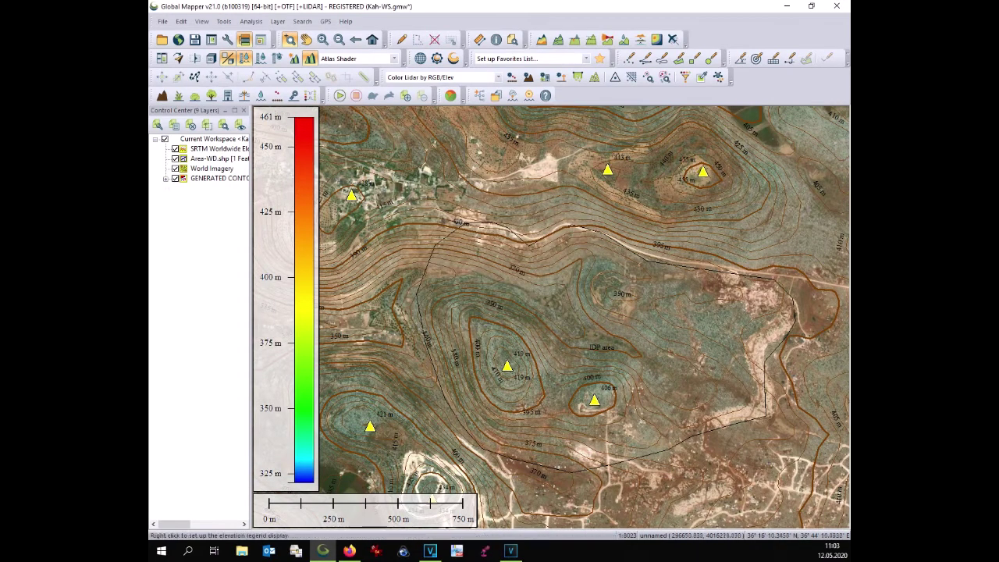
pyautogui.moveTo(250, 240); pyautogui.dragTo(369, 239)
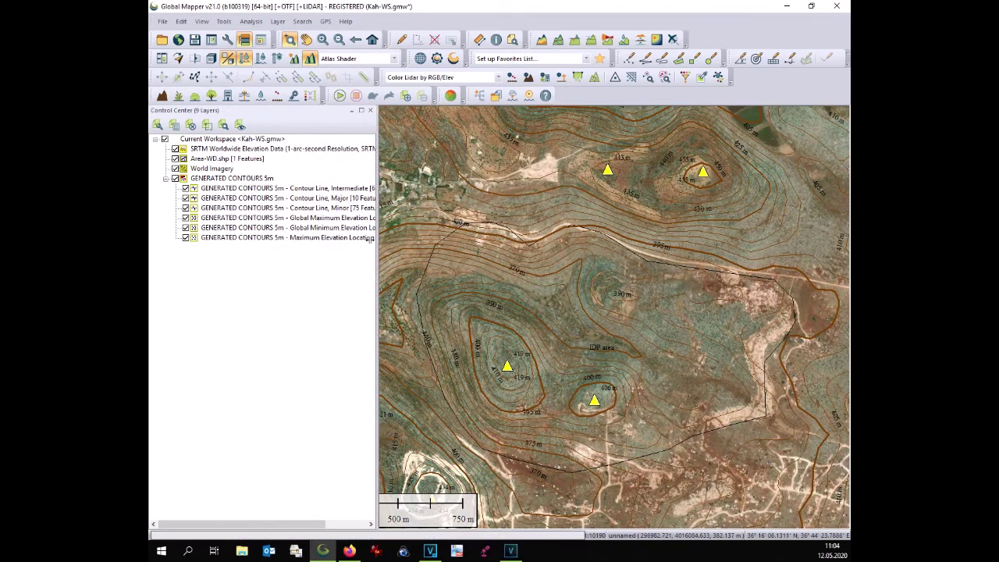
# Hide all contour and elevation layers except Maximum Elevation Location.
pyautogui.click(186, 197)
pyautogui.click(186, 207)
pyautogui.click(186, 218)
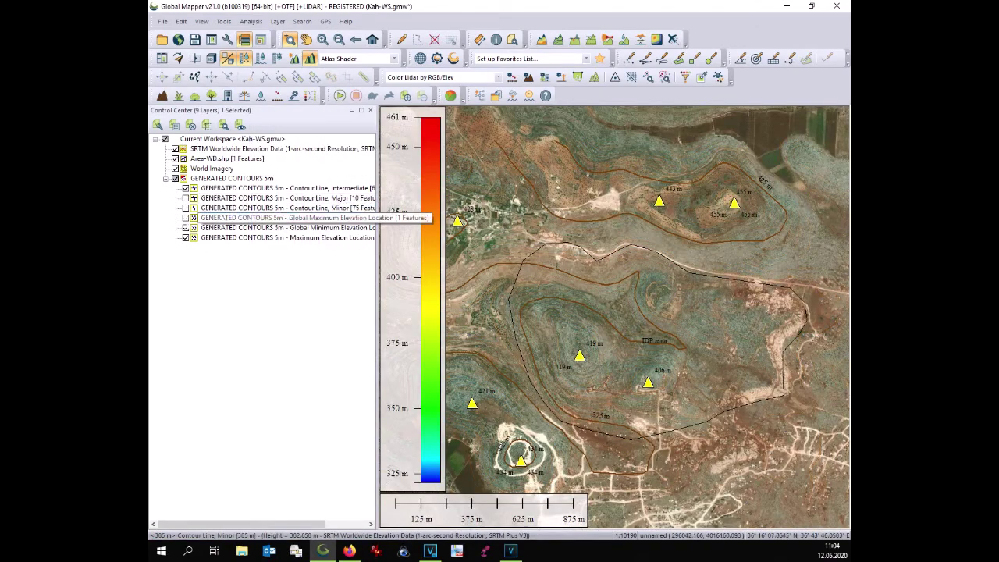
pyautogui.click(185, 227)
pyautogui.click(186, 237)
pyautogui.click(186, 188)
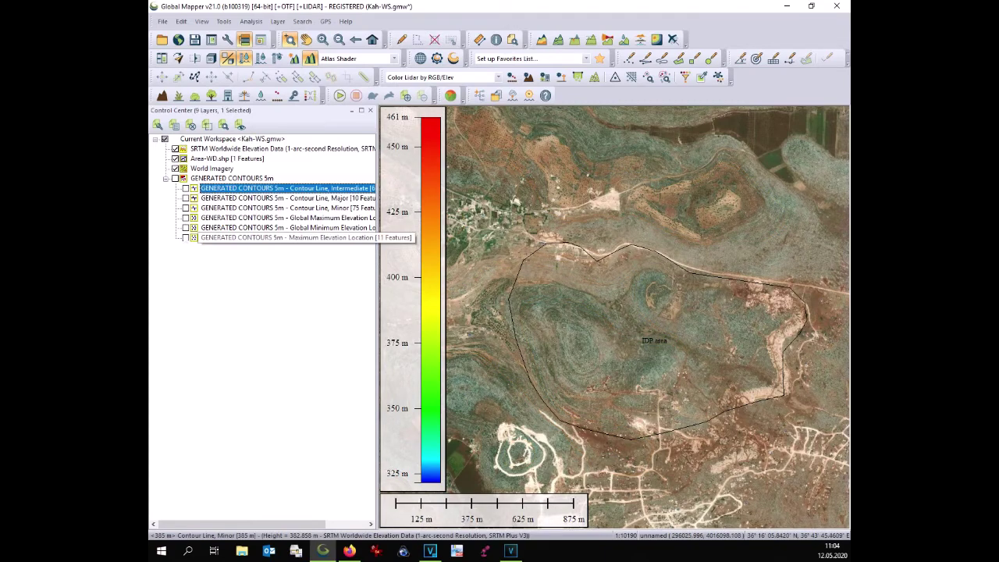
pyautogui.click(186, 238)
# Check the Maximum Elevation Location layer projection is UTM zone 37 WGS84 and accept it.
pyautogui.rightClick(201, 238)
pyautogui.click(256, 246)
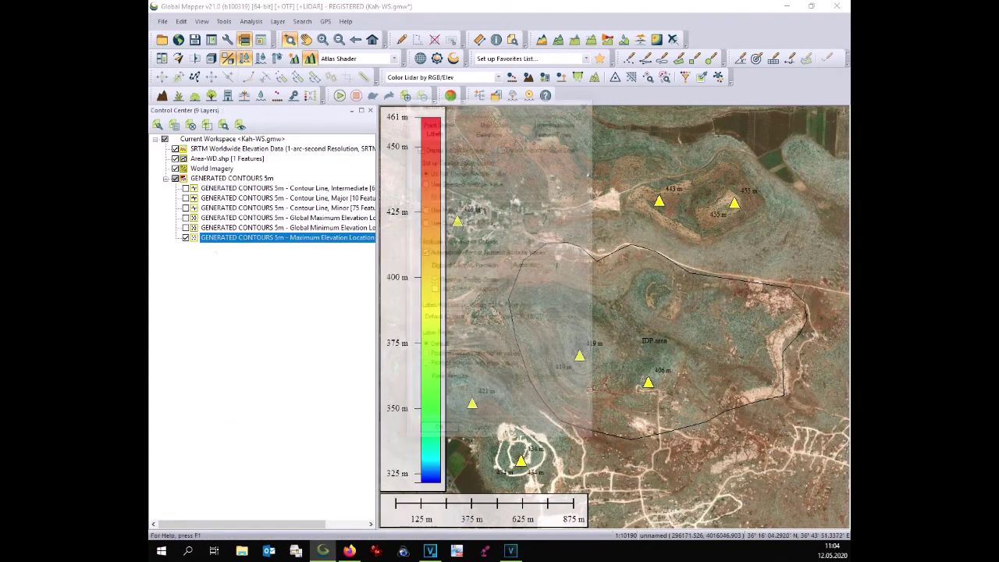
pyautogui.click(555, 130)
pyautogui.click(452, 337)
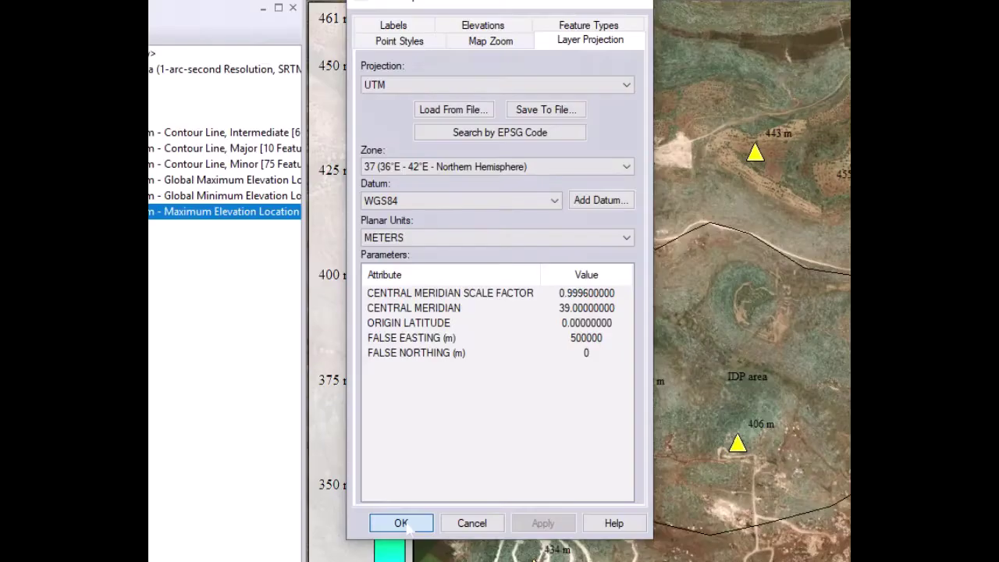
pyautogui.click(438, 431)
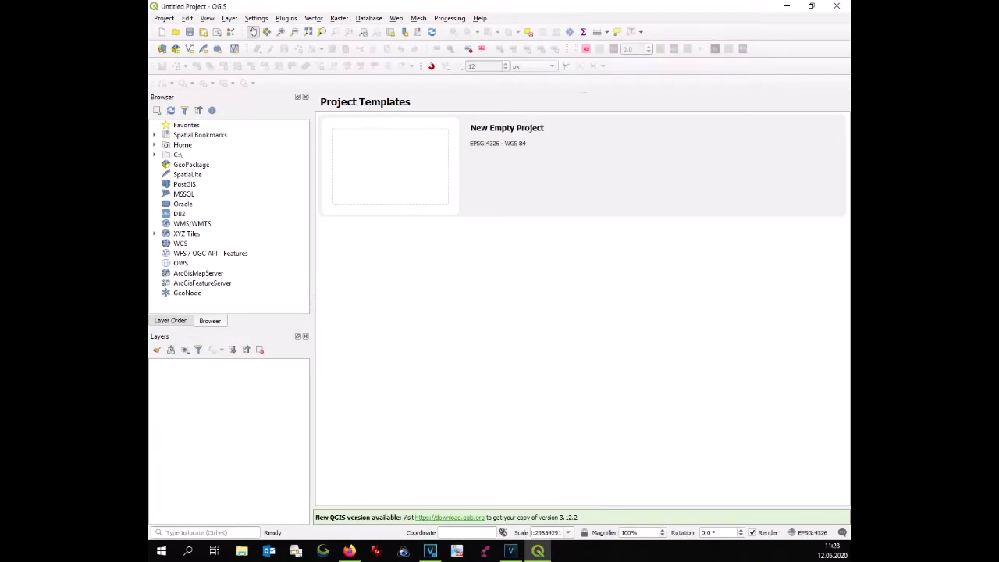
# Start a new empty QGIS project and add Area-WD.shp as a vector layer.
pyautogui.click(582, 166)
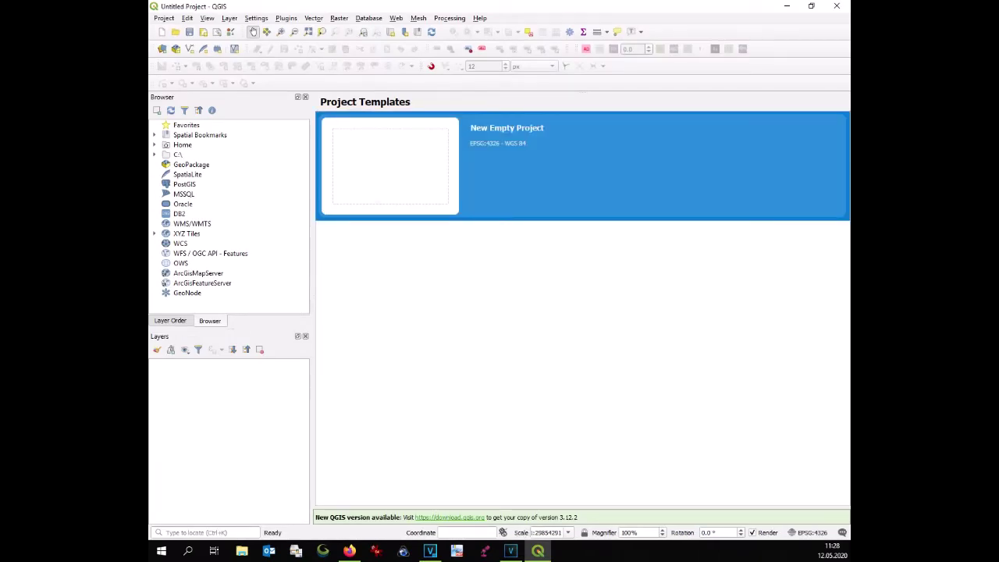
pyautogui.doubleClick(582, 166)
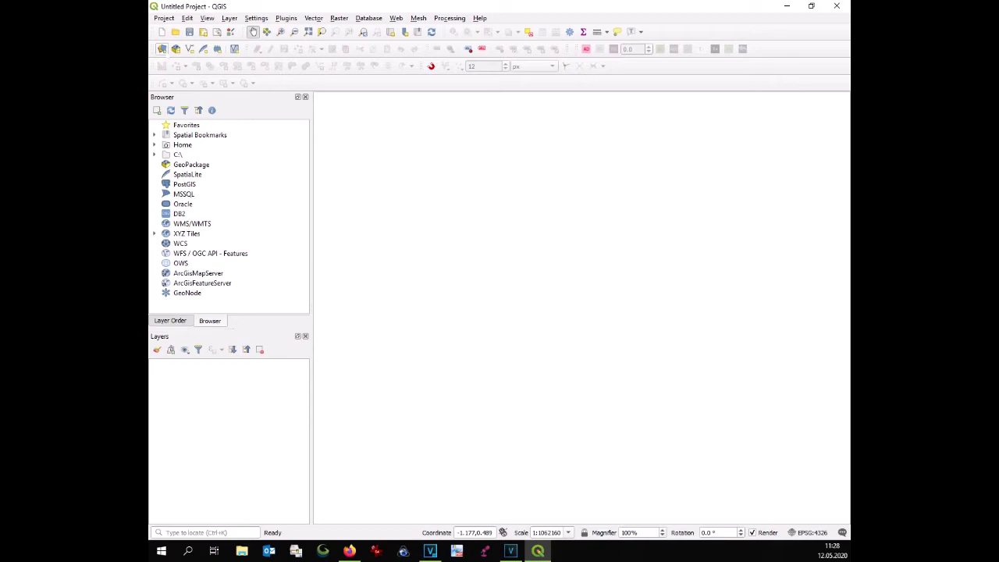
pyautogui.hotkey('ctrl', 'shift', 'v')
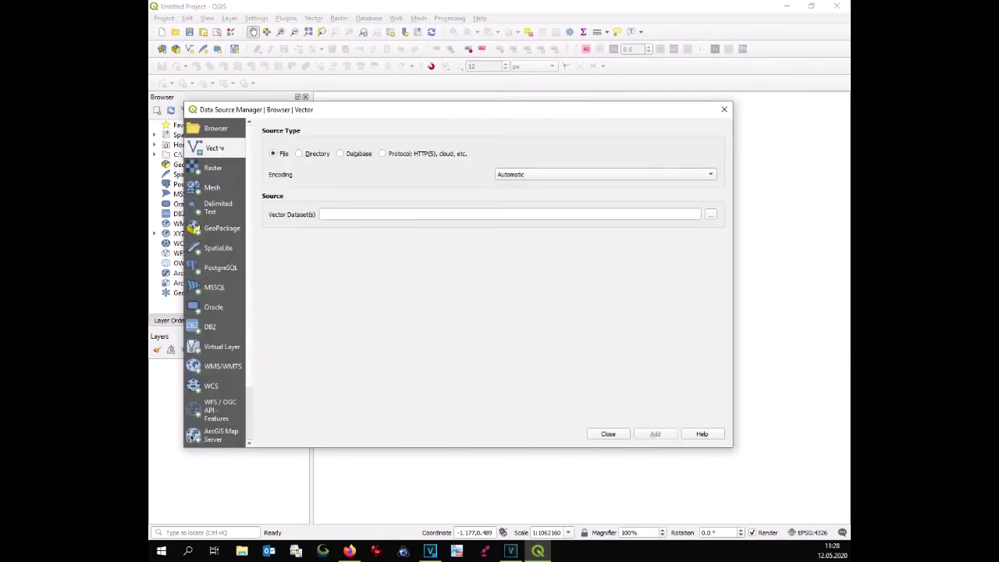
pyautogui.click(710, 214)
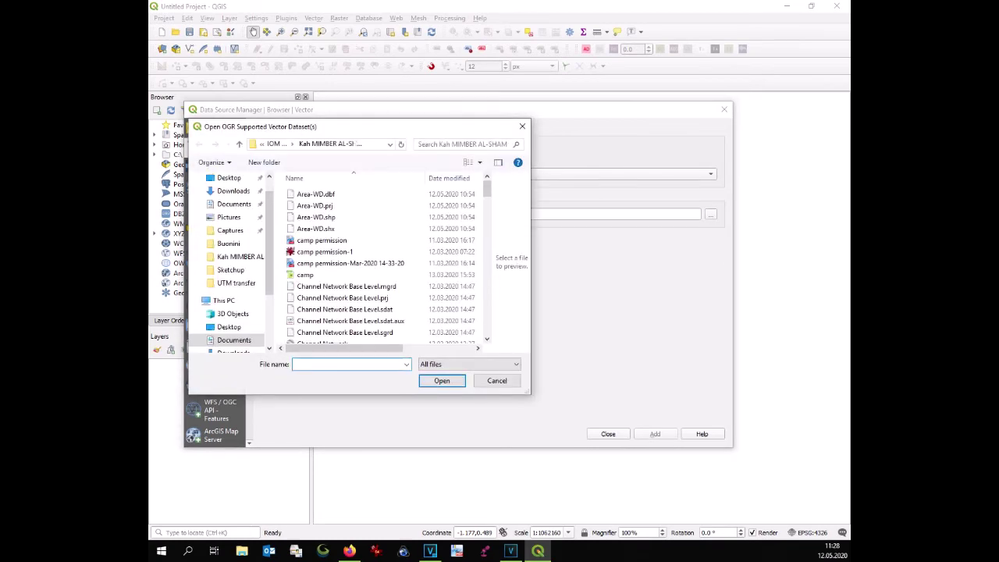
pyautogui.click(316, 217)
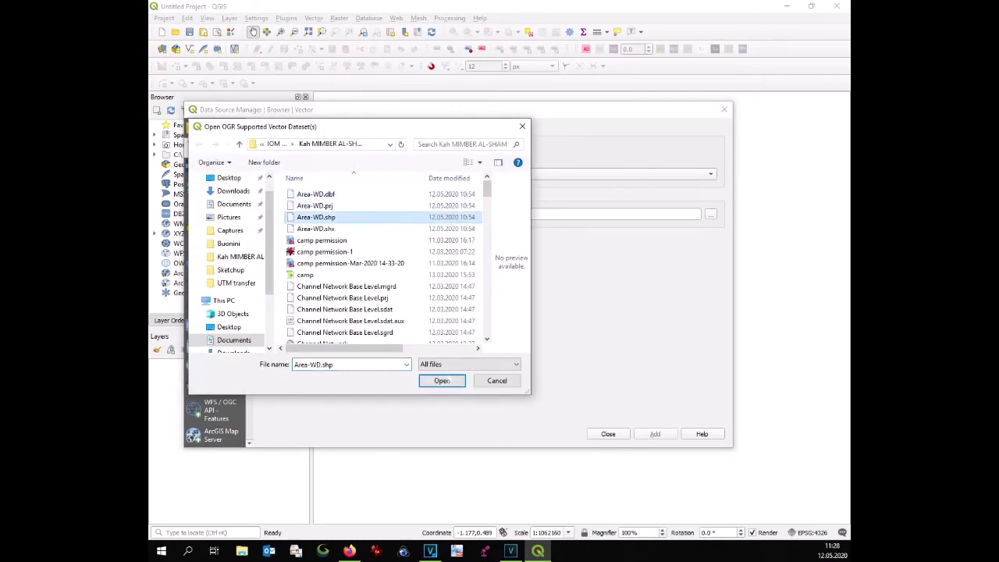
pyautogui.click(452, 381)
pyautogui.press('Return')
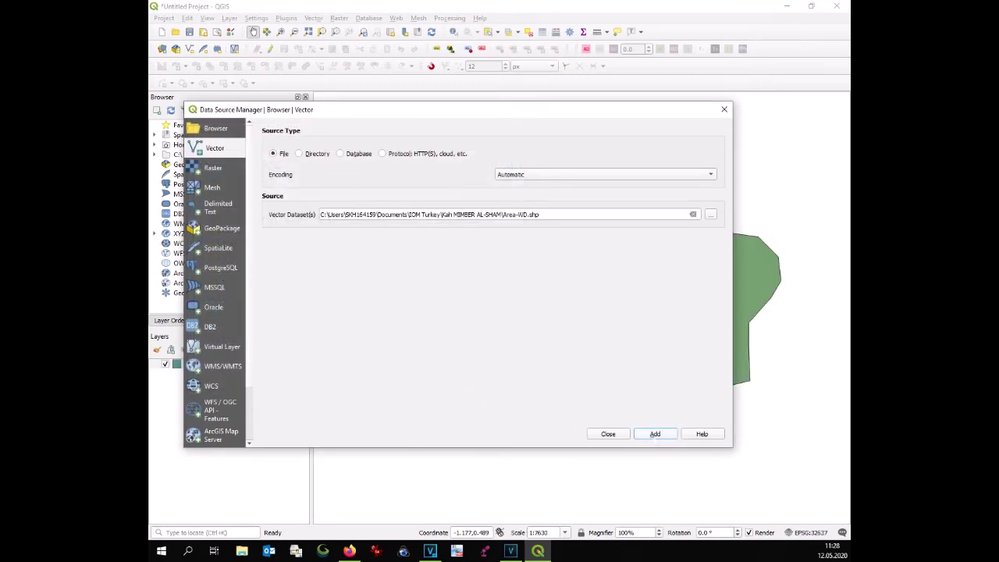
pyautogui.click(609, 433)
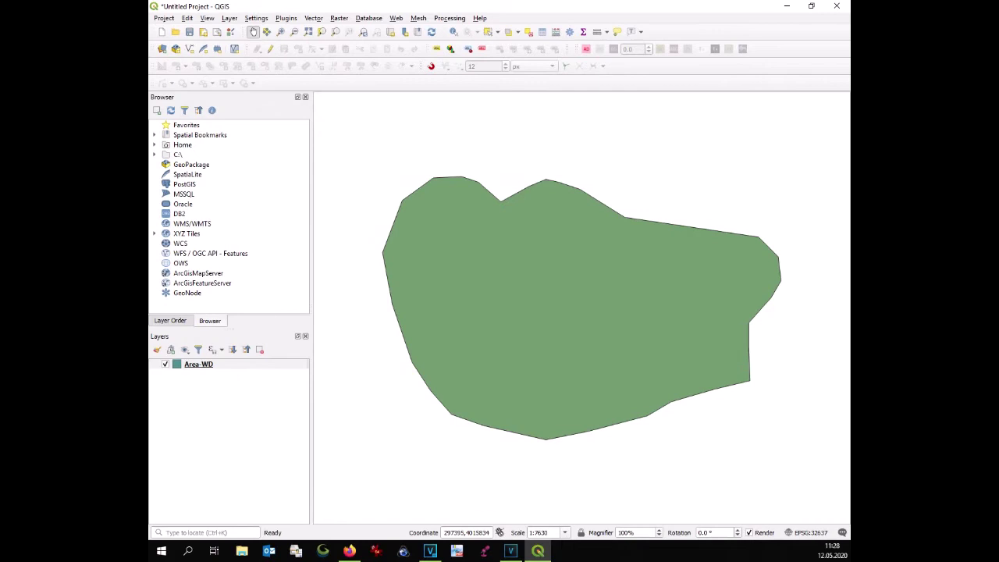
pyautogui.rightClick(227, 363)
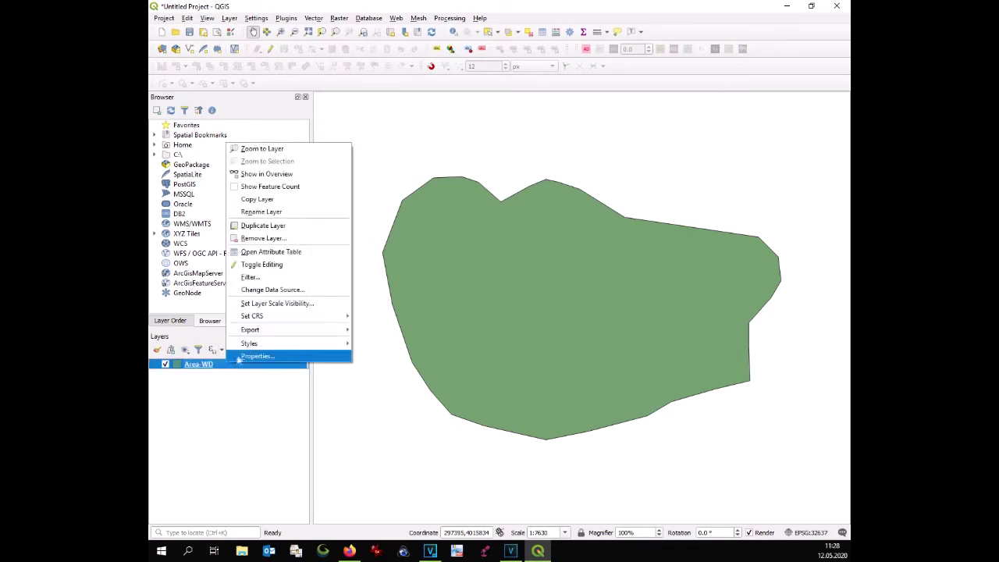
pyautogui.click(238, 356)
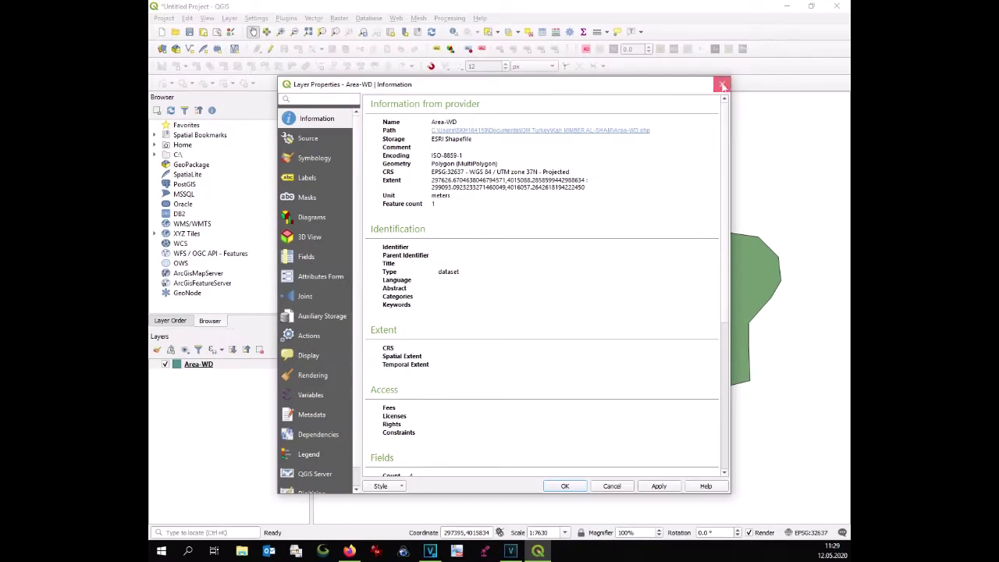
pyautogui.click(722, 85)
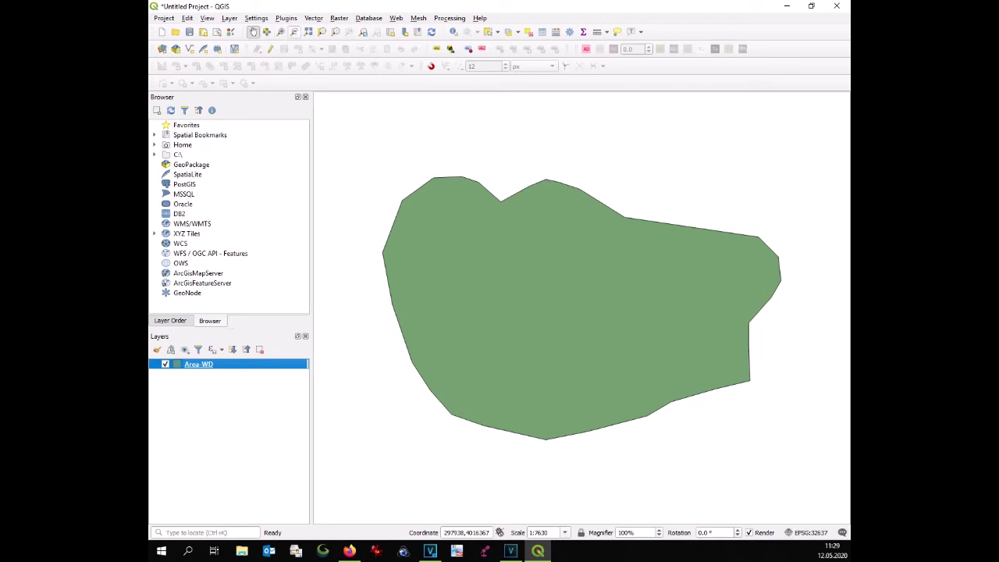
# In QGIS Options, set the new-project default CRS to EPSG:32637 – WGS 84 / UTM zone 37N.
pyautogui.click(256, 18)
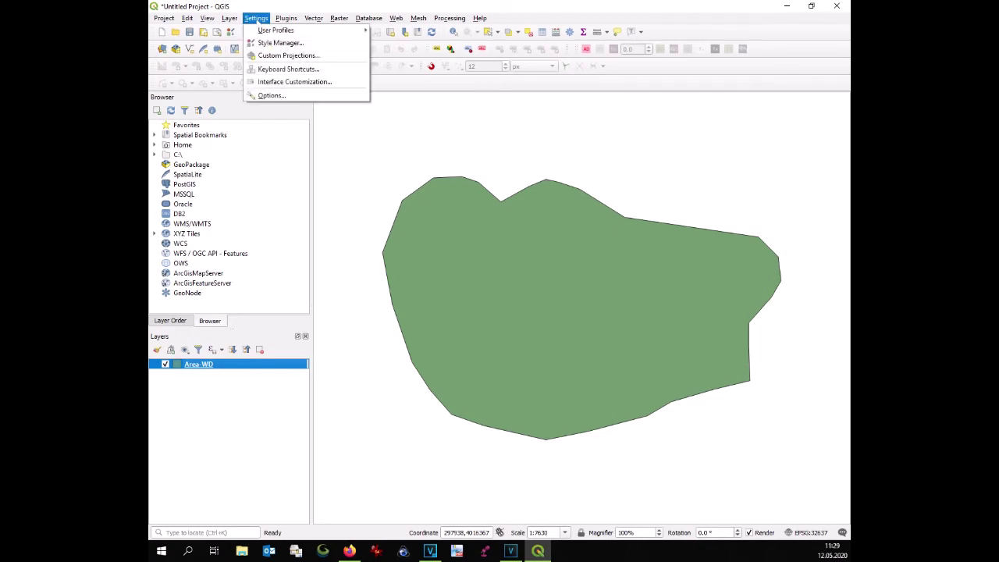
pyautogui.click(271, 95)
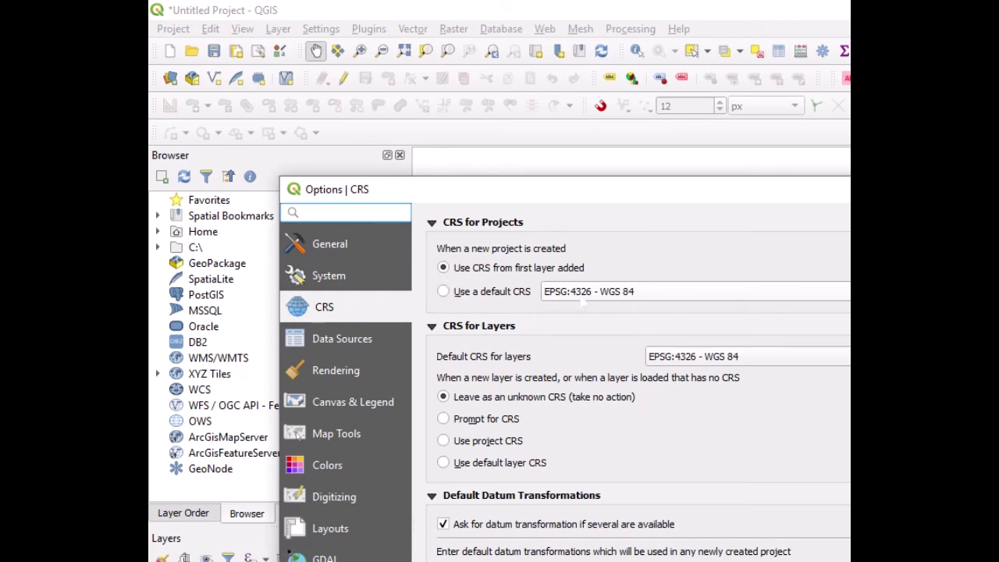
pyautogui.click(583, 303)
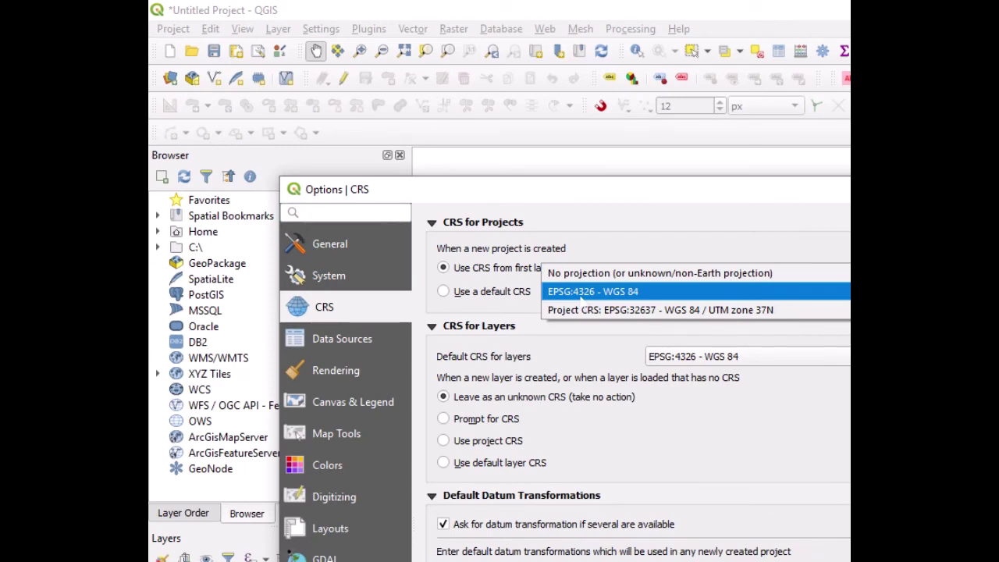
pyautogui.click(582, 310)
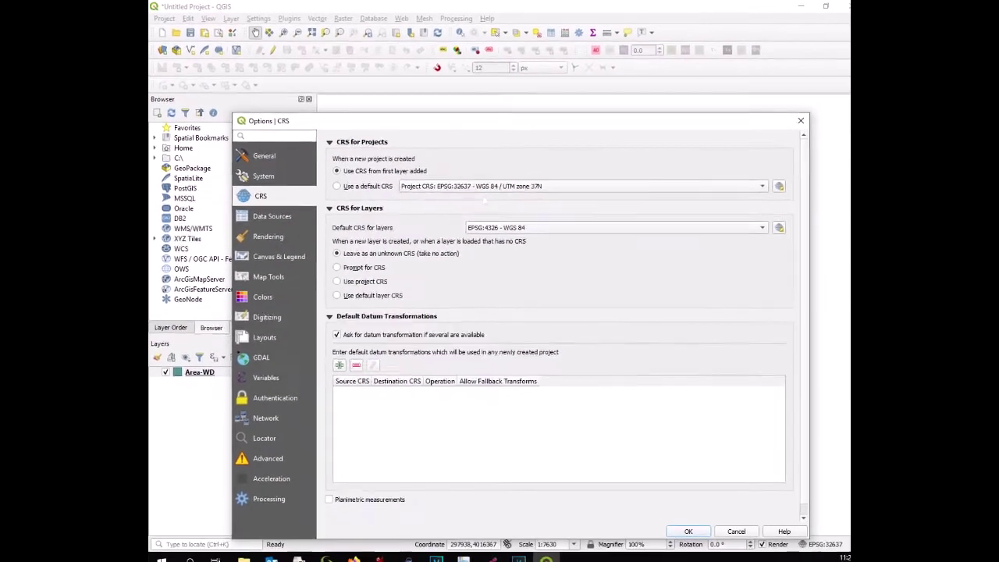
pyautogui.click(677, 520)
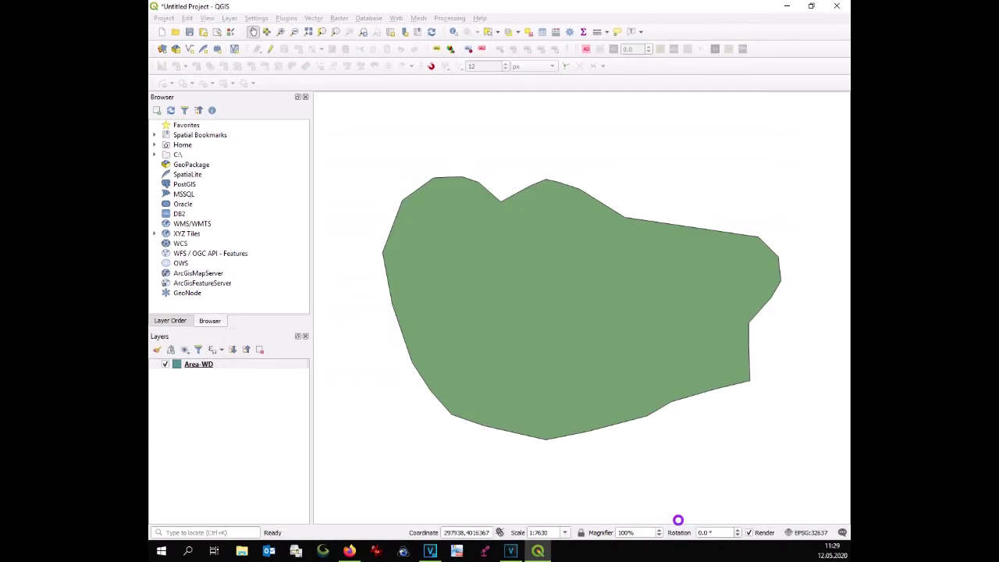